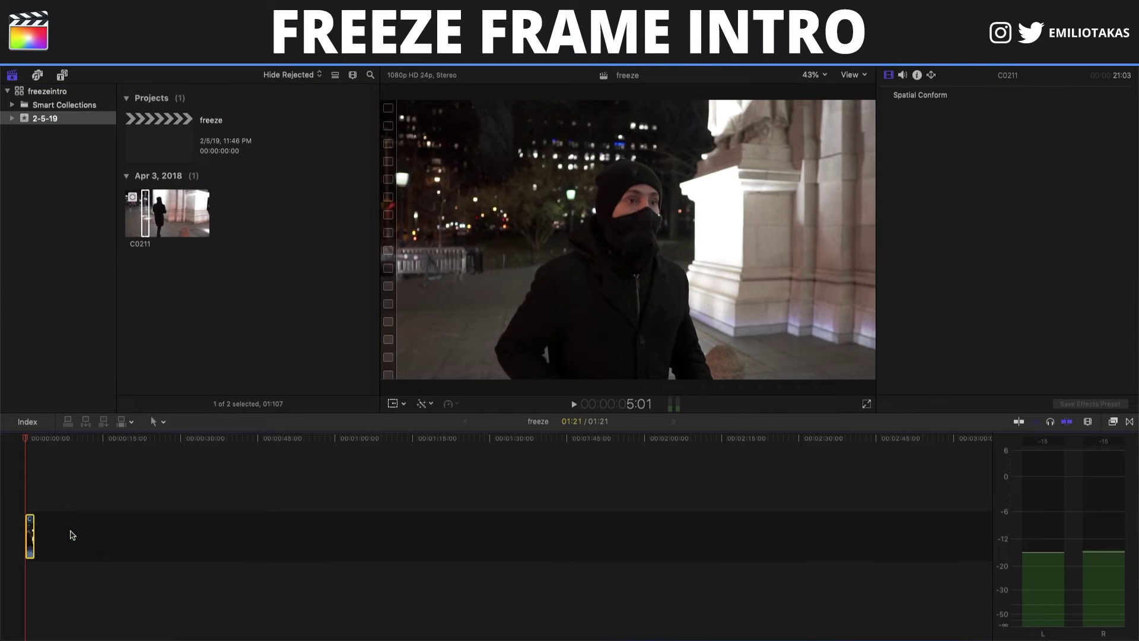
# Add a freeze frame about one second into C0211 and stack a copy above it
pyautogui.hotkey('shift', 'z')
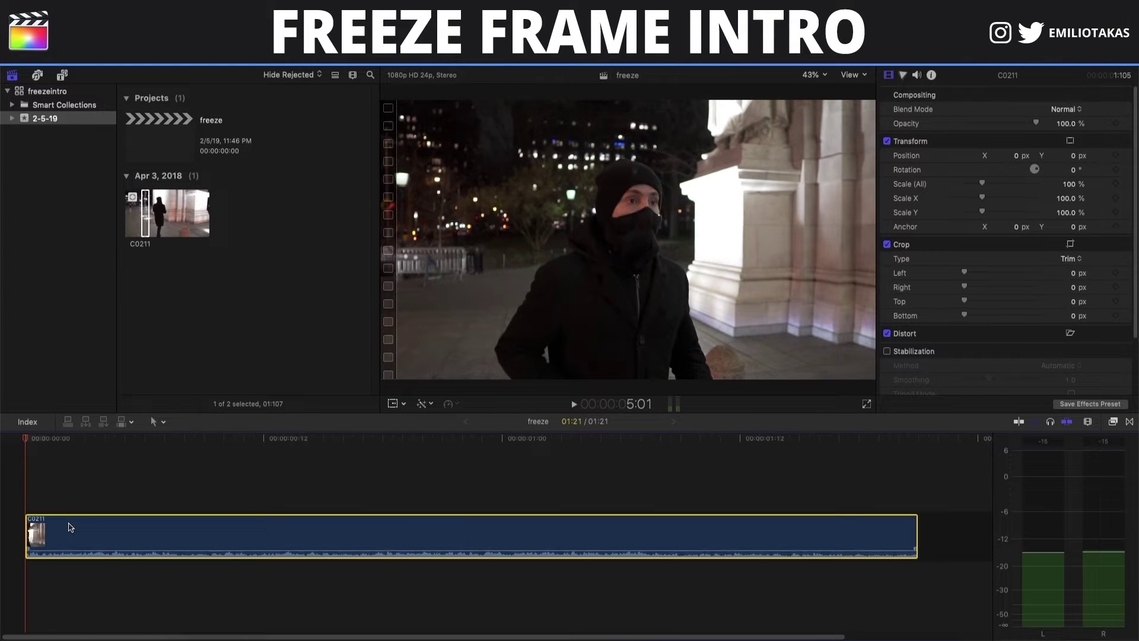
pyautogui.press('super+minus')
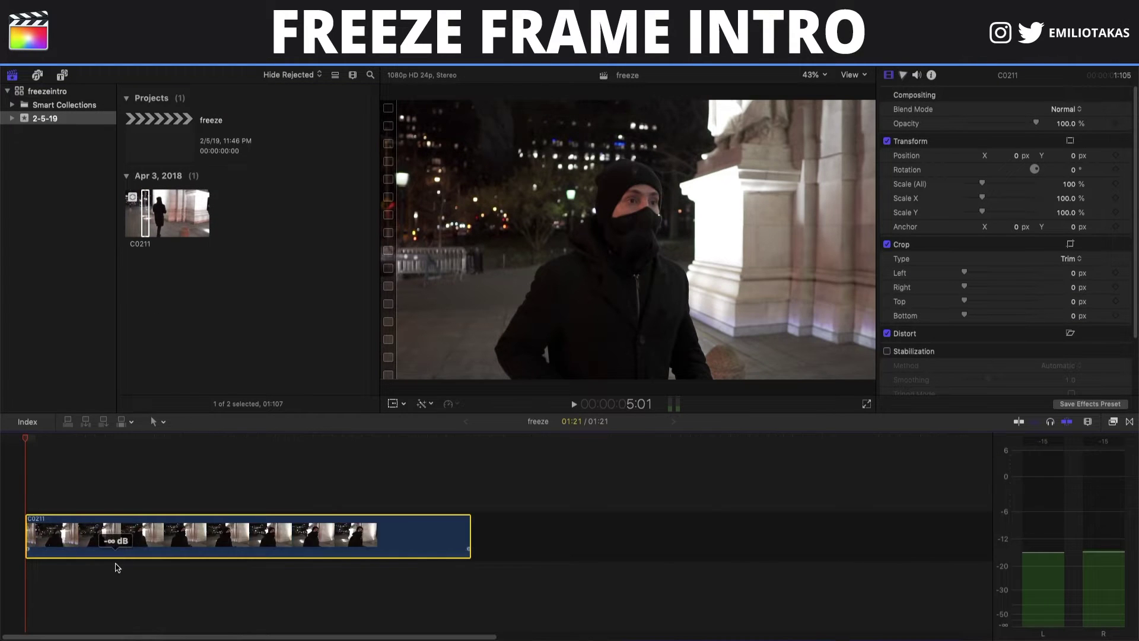
pyautogui.click(26, 497)
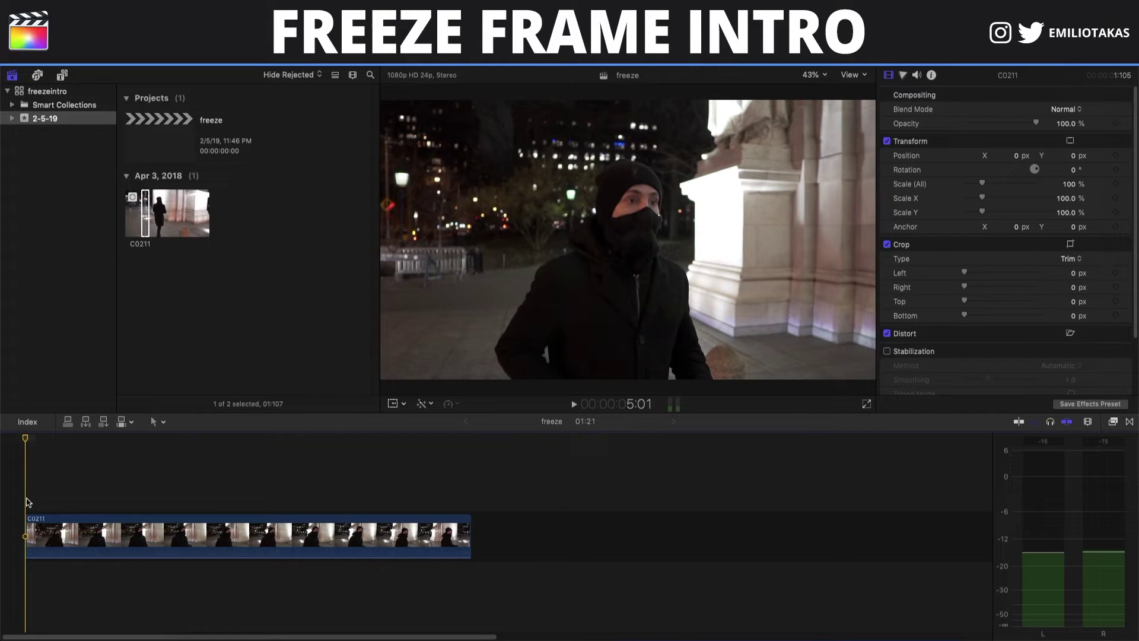
pyautogui.press('space')
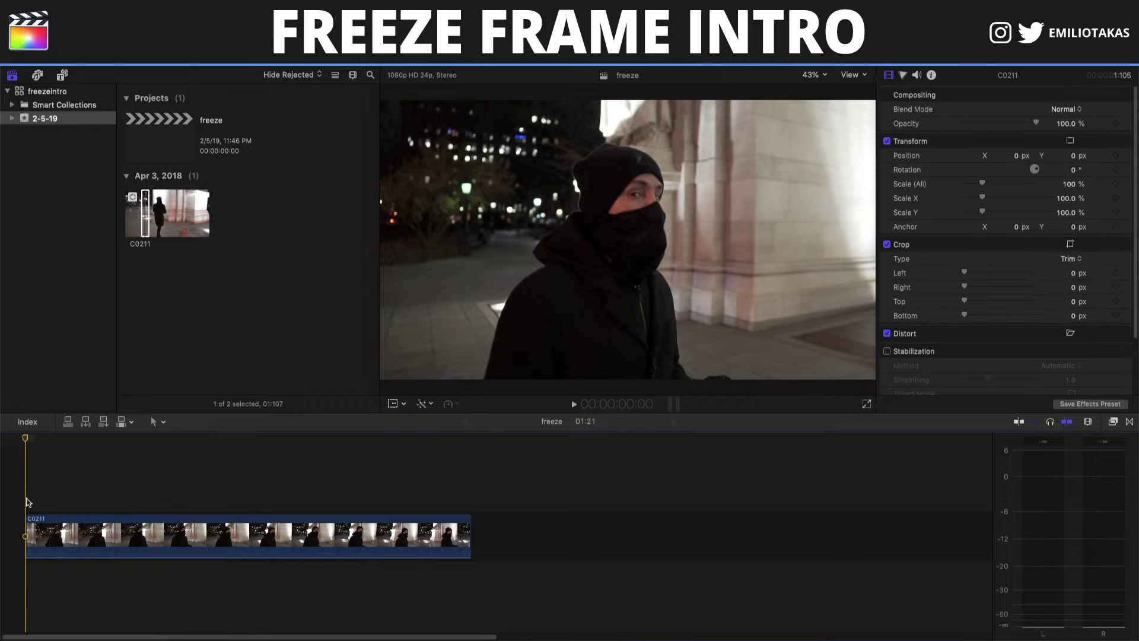
pyautogui.press('space')
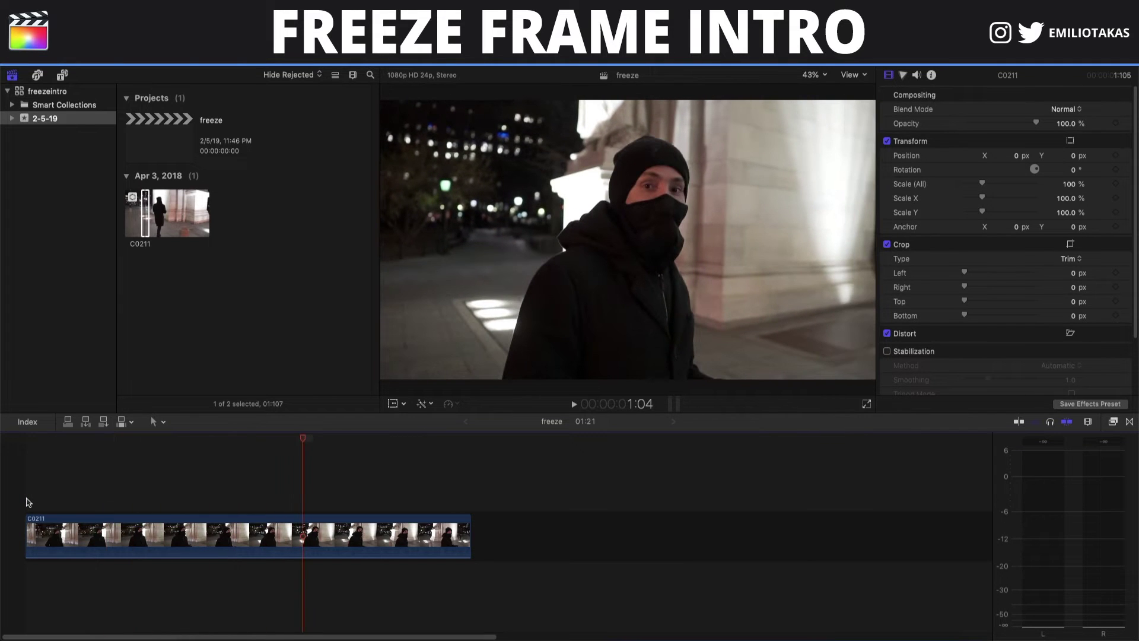
pyautogui.hotkey('alt', 'f')
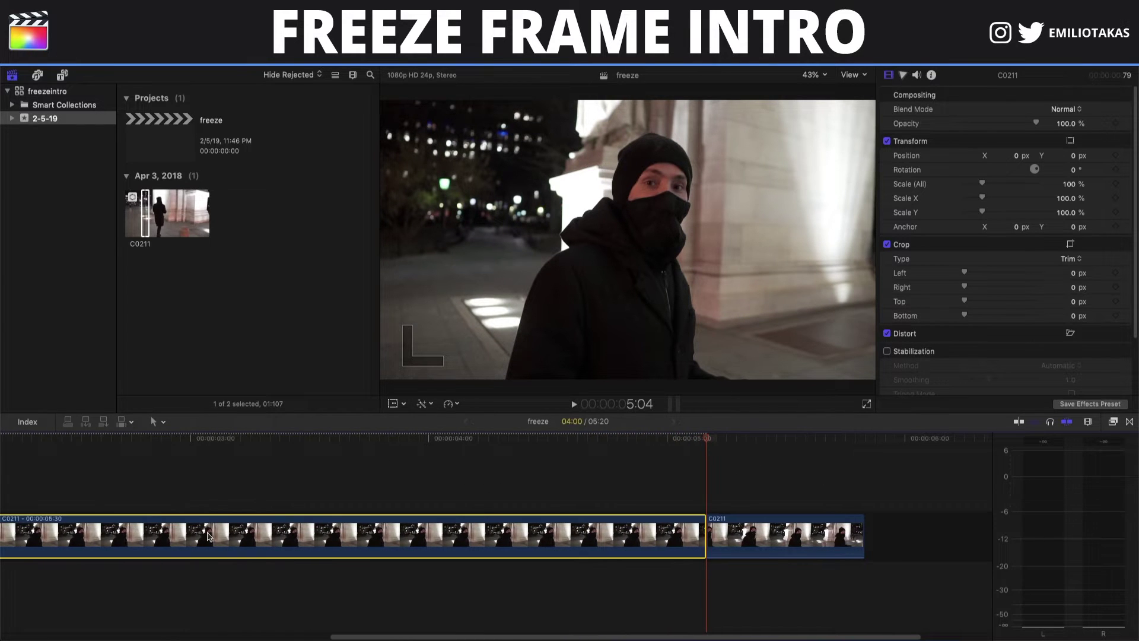
pyautogui.moveTo(205, 527); pyautogui.dragTo(219, 494)
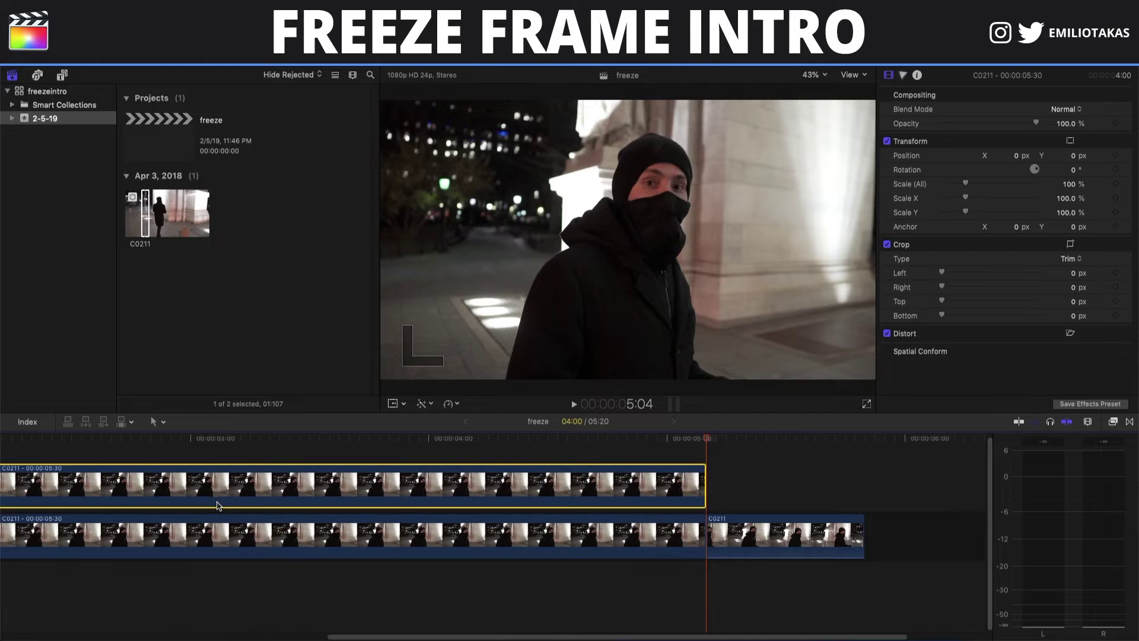
# Place a Custom solid from the Solids generators above the main clip
pyautogui.press('super+minus')
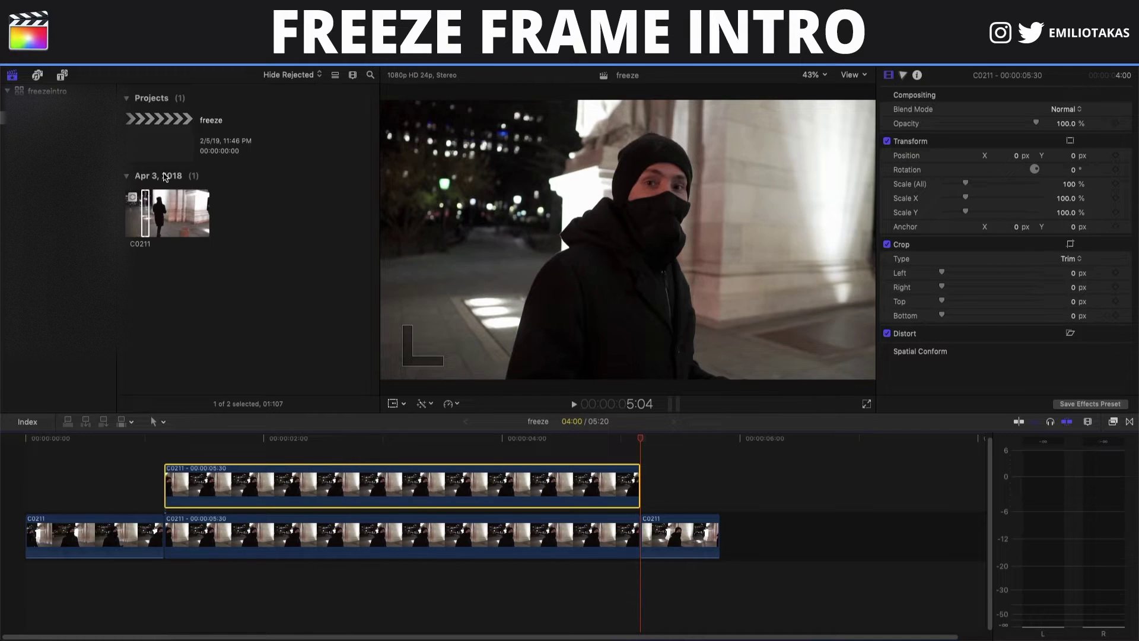
pyautogui.click(63, 75)
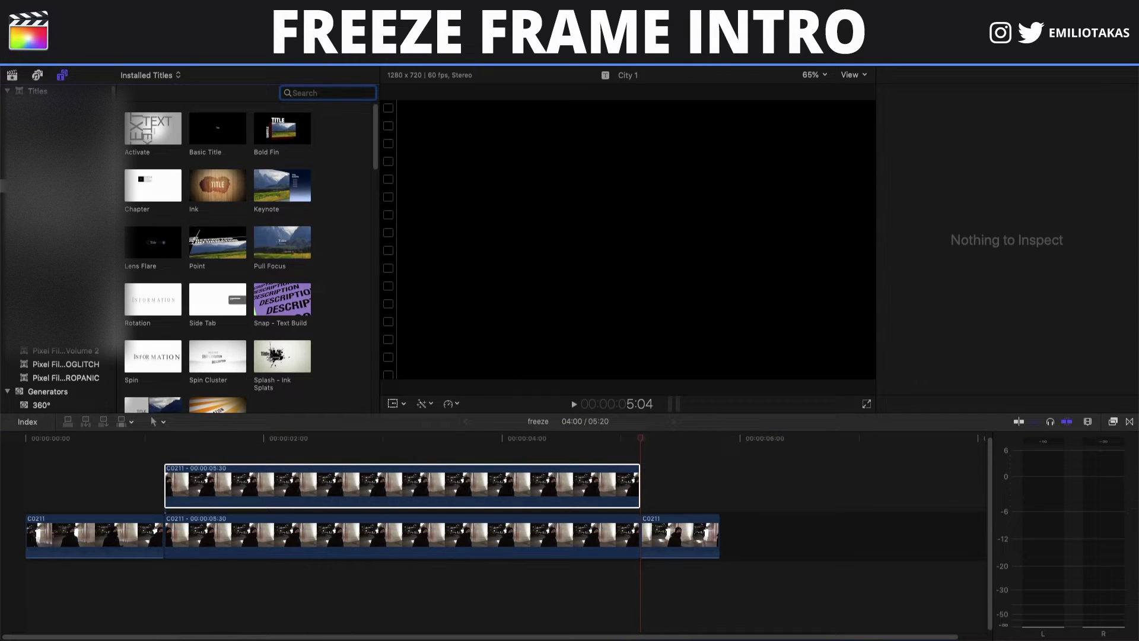
pyautogui.scroll(-5, 58, 249)
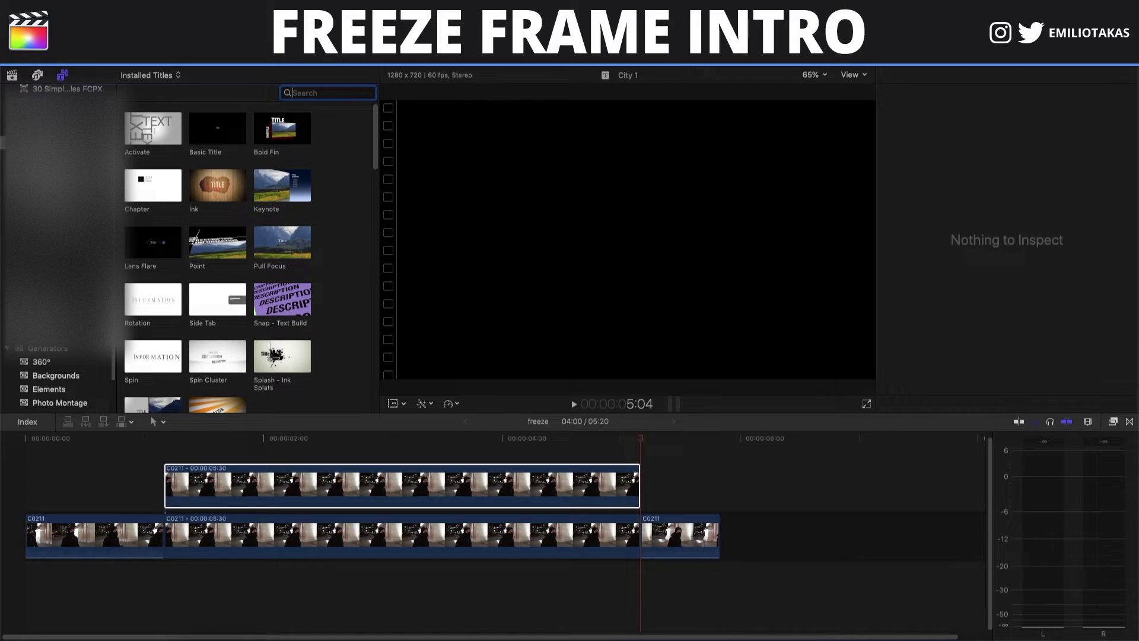
pyautogui.click(63, 395)
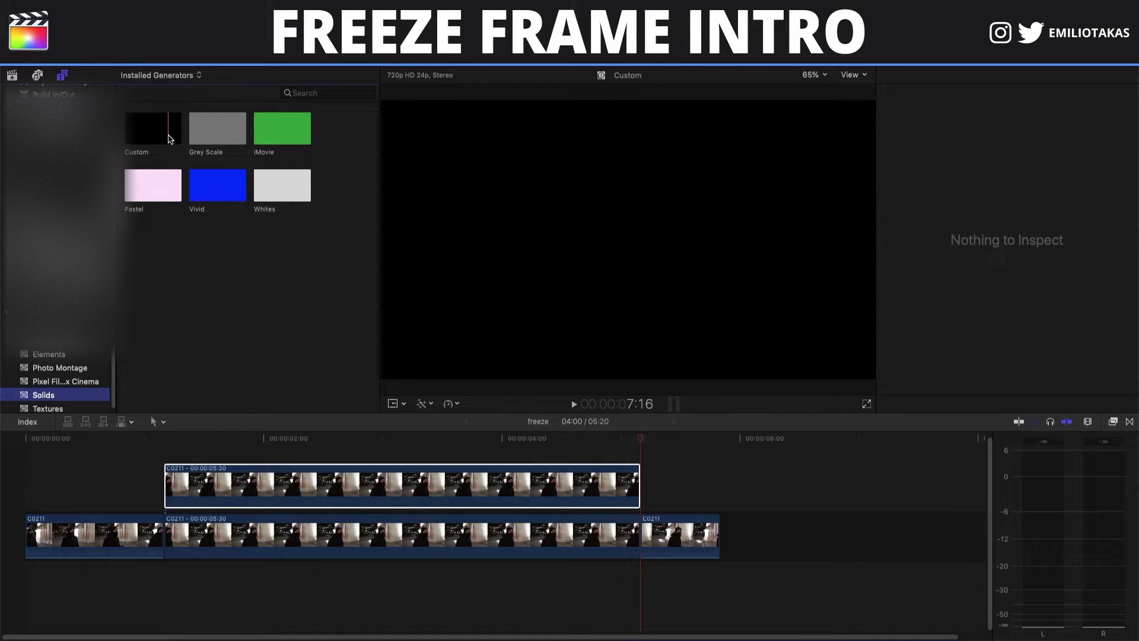
pyautogui.moveTo(157, 127); pyautogui.dragTo(206, 503)
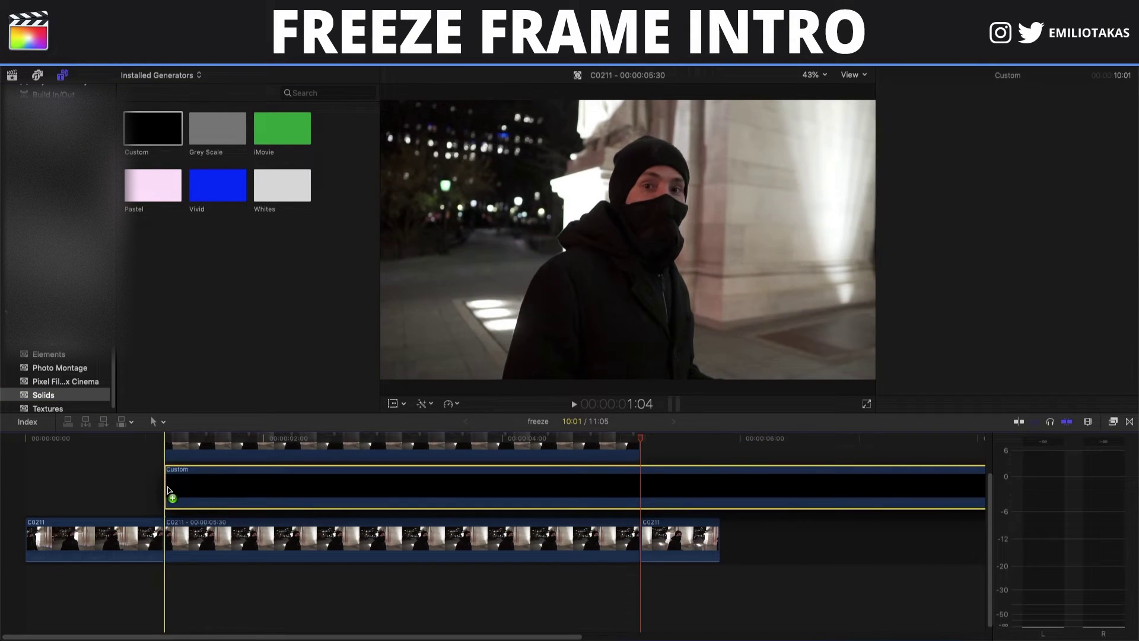
# Blade the solid at the freeze frame's end and delete the extra piece
pyautogui.press('b')
pyautogui.click(641, 489)
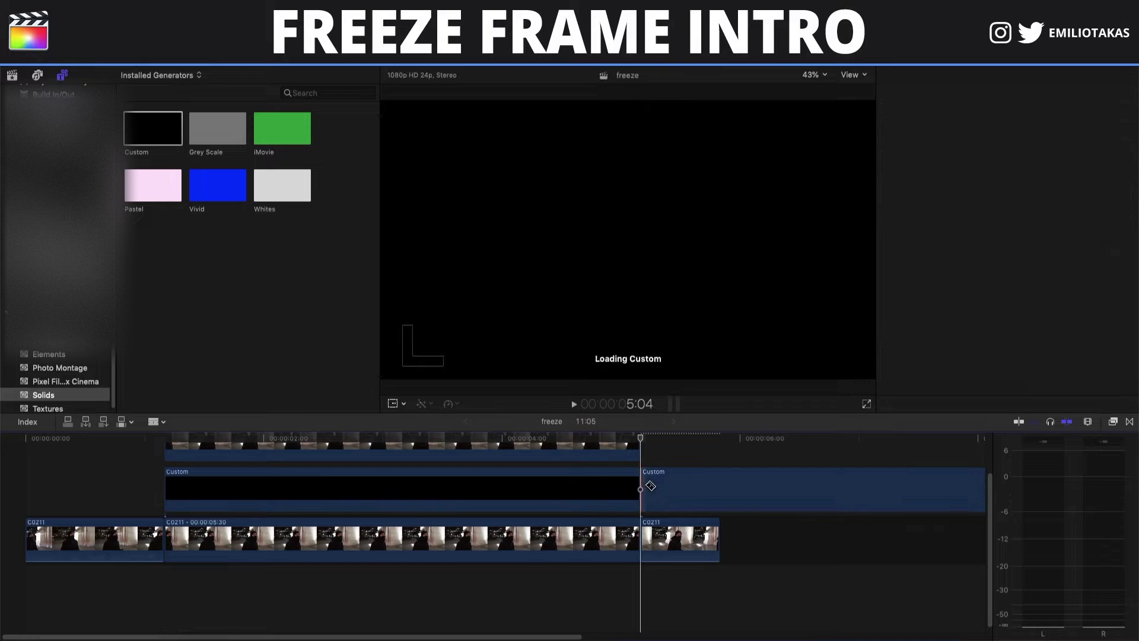
pyautogui.press('a')
pyautogui.click(675, 492)
pyautogui.press('Delete')
# Review the black solid's colour and compositing settings in the inspector
pyautogui.click(575, 483)
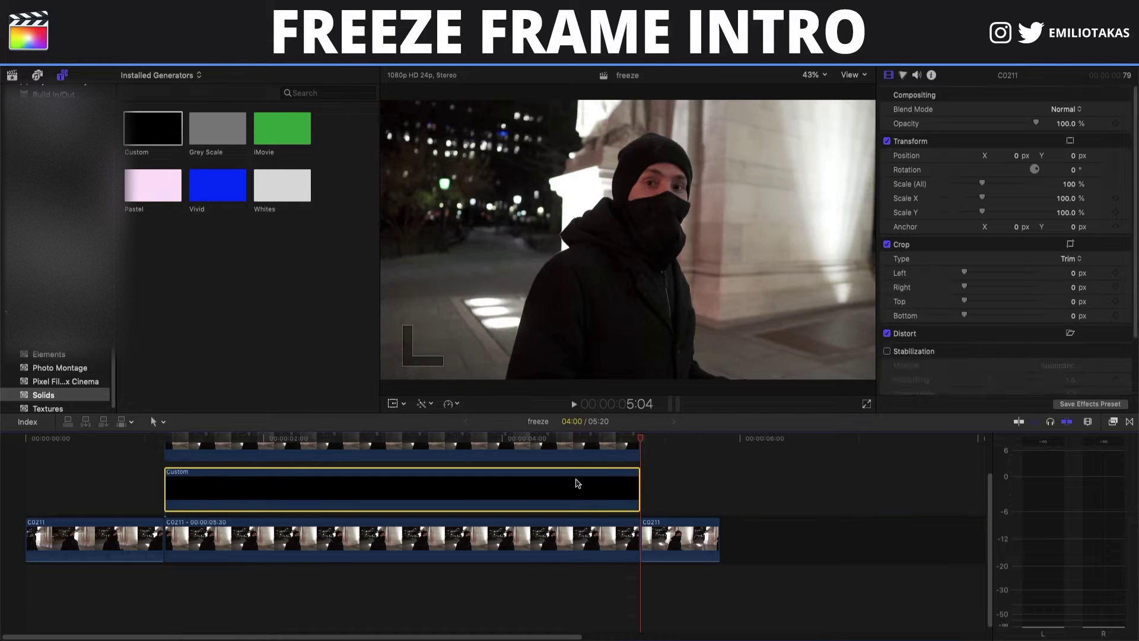
pyautogui.click(888, 75)
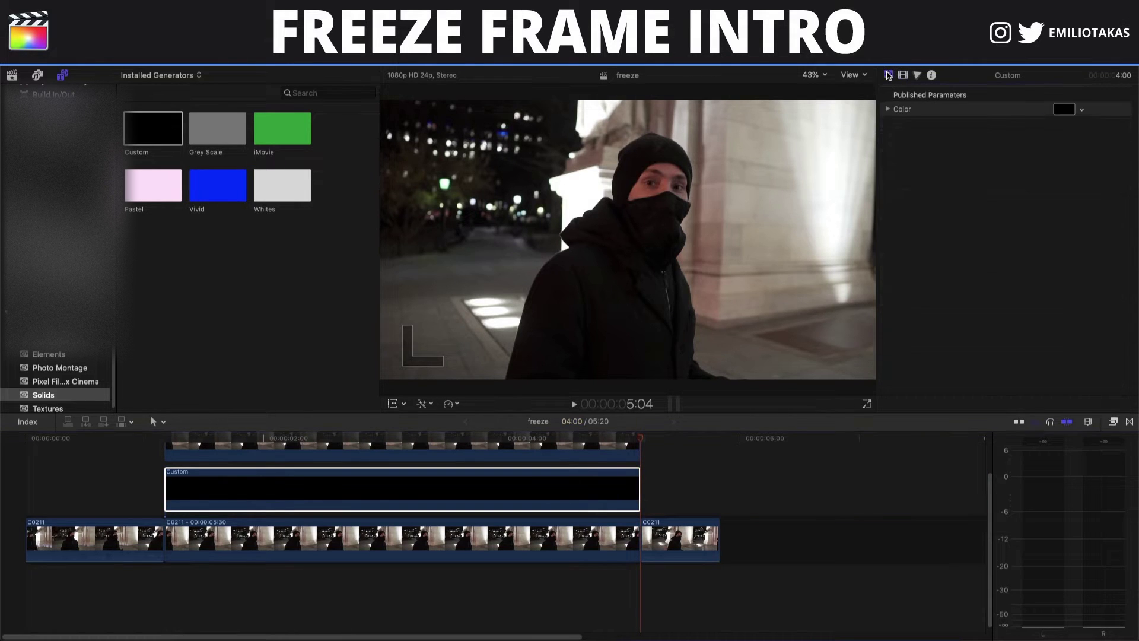
pyautogui.click(901, 75)
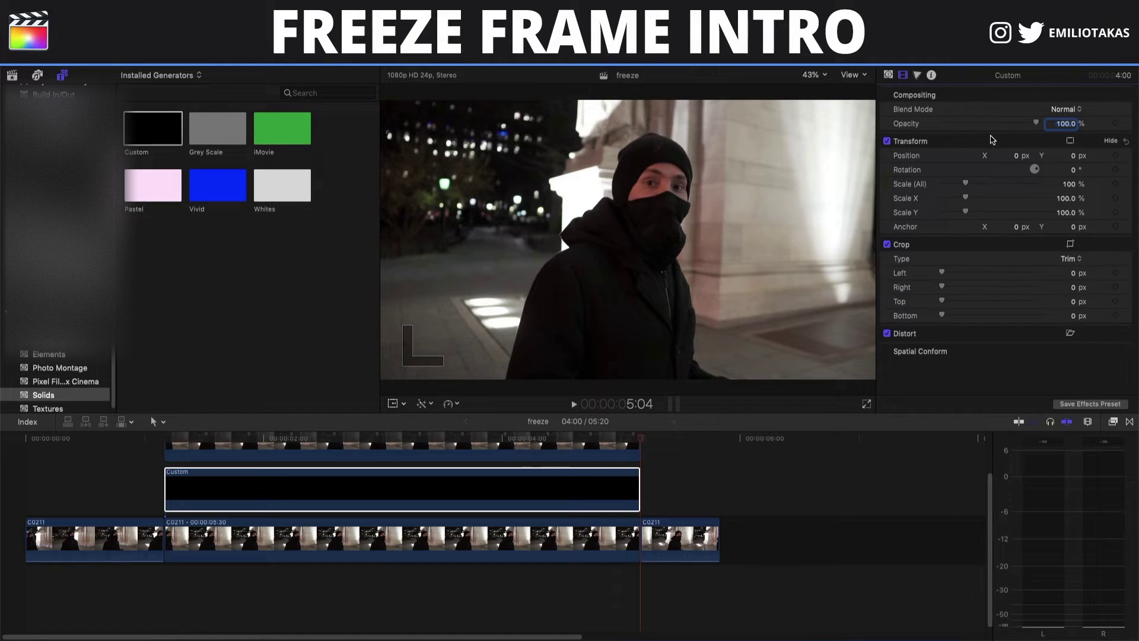
pyautogui.moveTo(1014, 124)
pyautogui.click(579, 458)
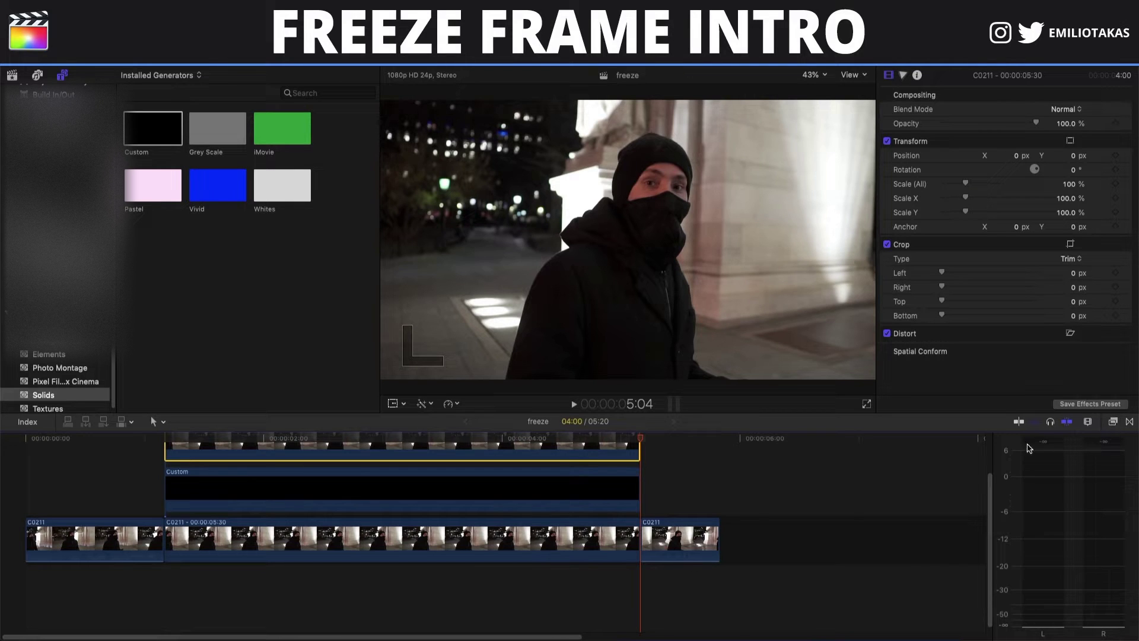
# Apply the Draw Mask effect, found by searching "mask", to the upper freeze-frame copy
pyautogui.press('super+5')
pyautogui.click(605, 633)
pyautogui.write('m')
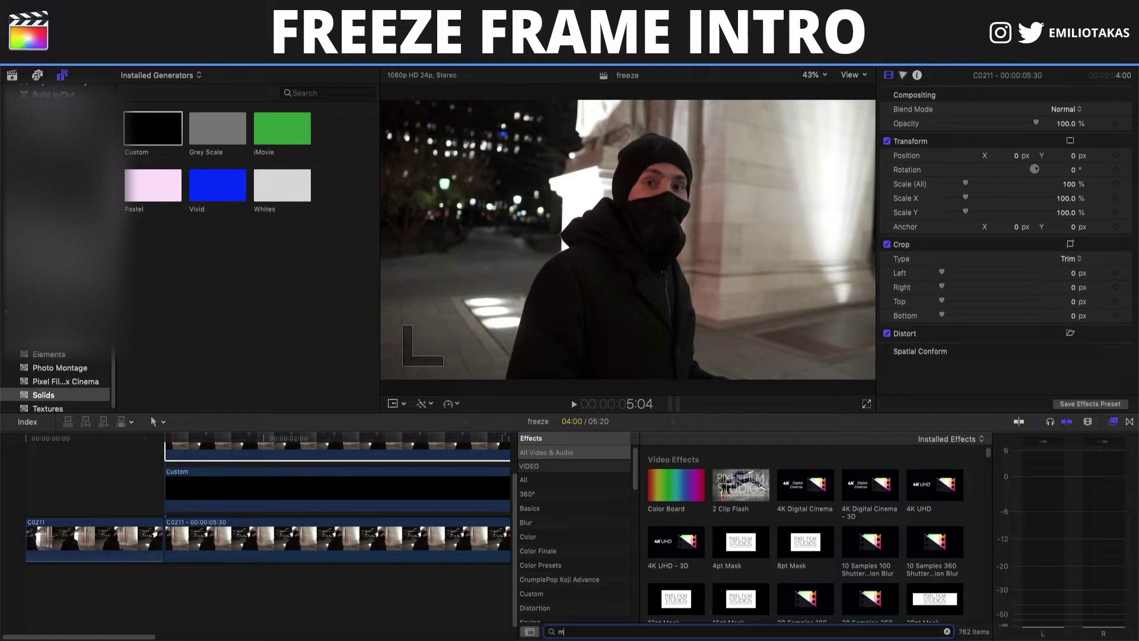
pyautogui.write('ask')
pyautogui.moveTo(684, 515); pyautogui.dragTo(407, 449)
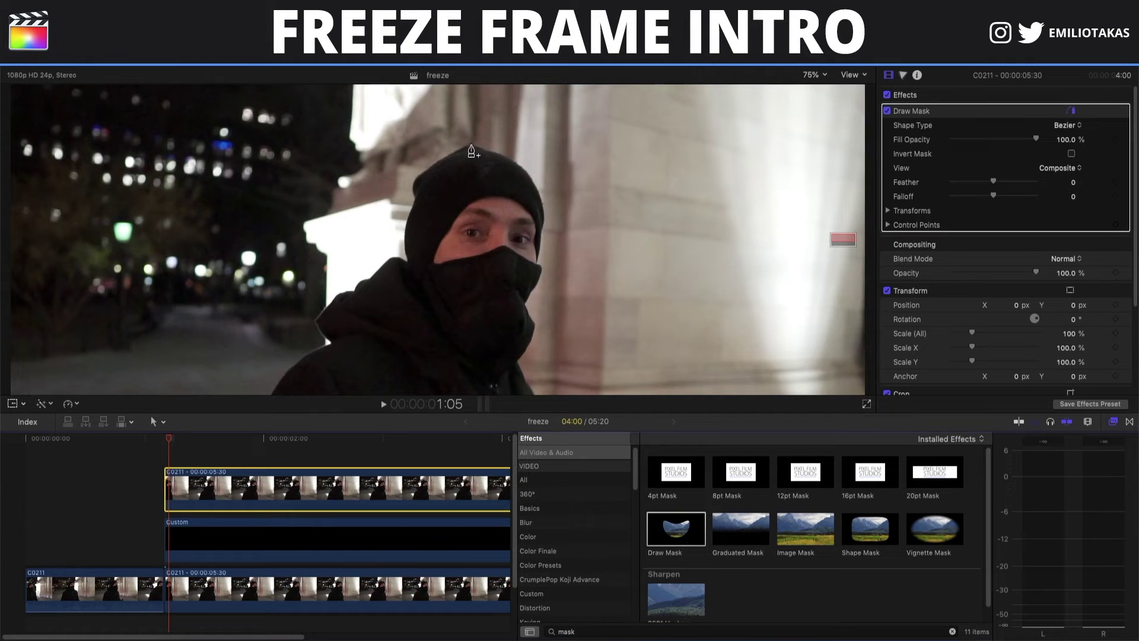
# Place mask points starting atop the subject's hat and down along its edge
pyautogui.click(470, 146)
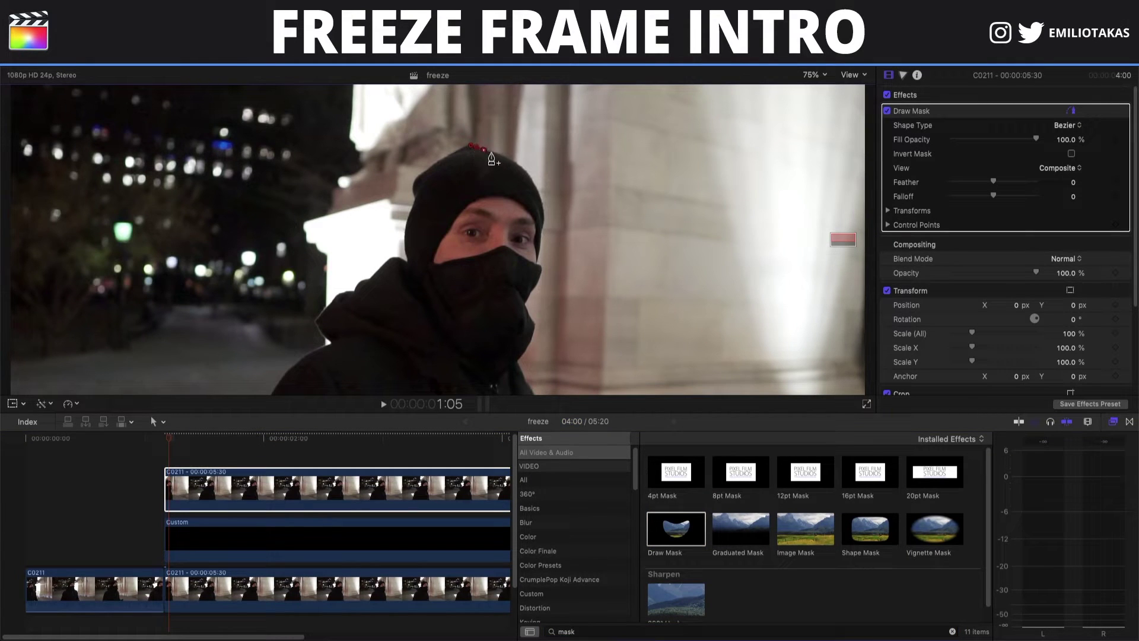
pyautogui.click(501, 154)
pyautogui.click(526, 172)
pyautogui.click(542, 199)
pyautogui.click(544, 226)
pyautogui.scroll(-5, 524, 294)
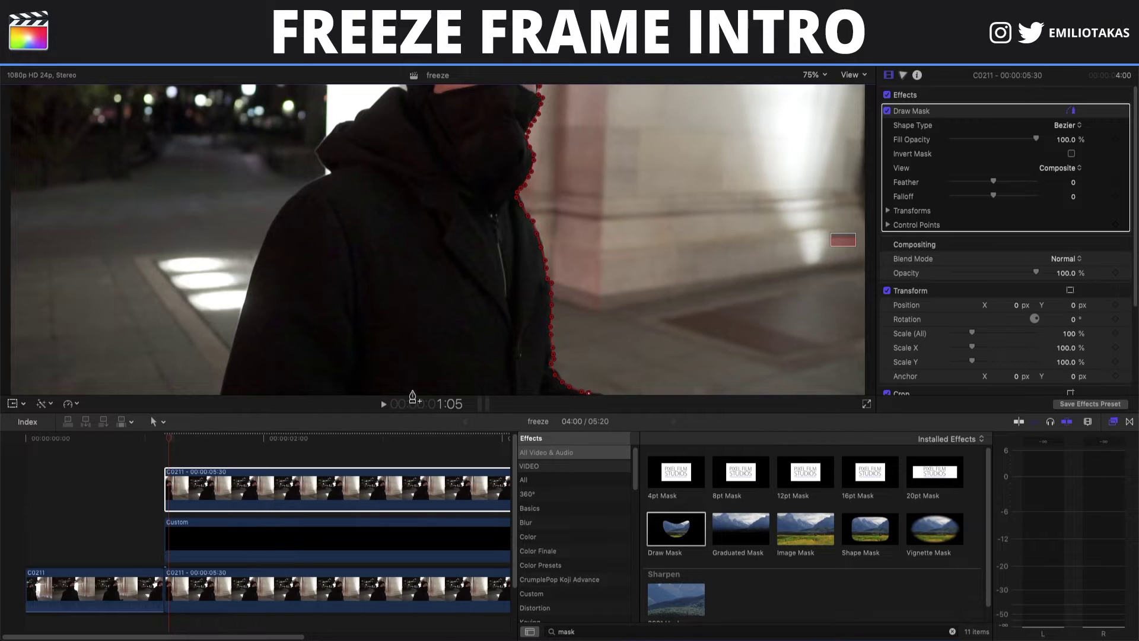
pyautogui.scroll(-3, 297, 392)
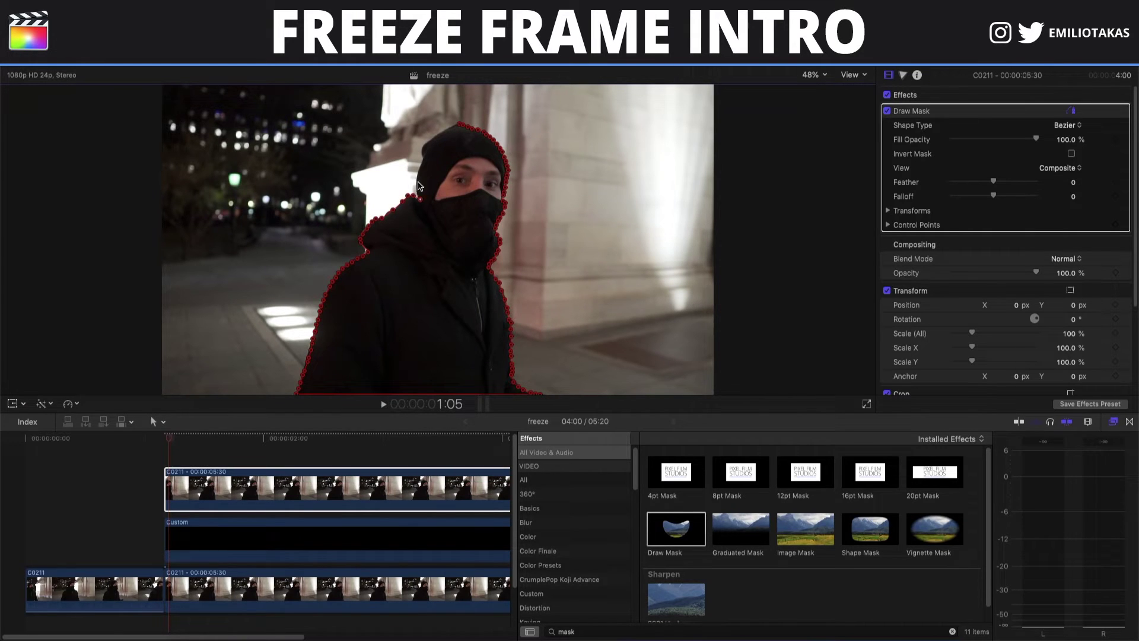
# Close the Draw Mask outline, hide its onscreen controls, and set Falloff to 22 with adjusted feather
pyautogui.click(419, 157)
pyautogui.click(458, 128)
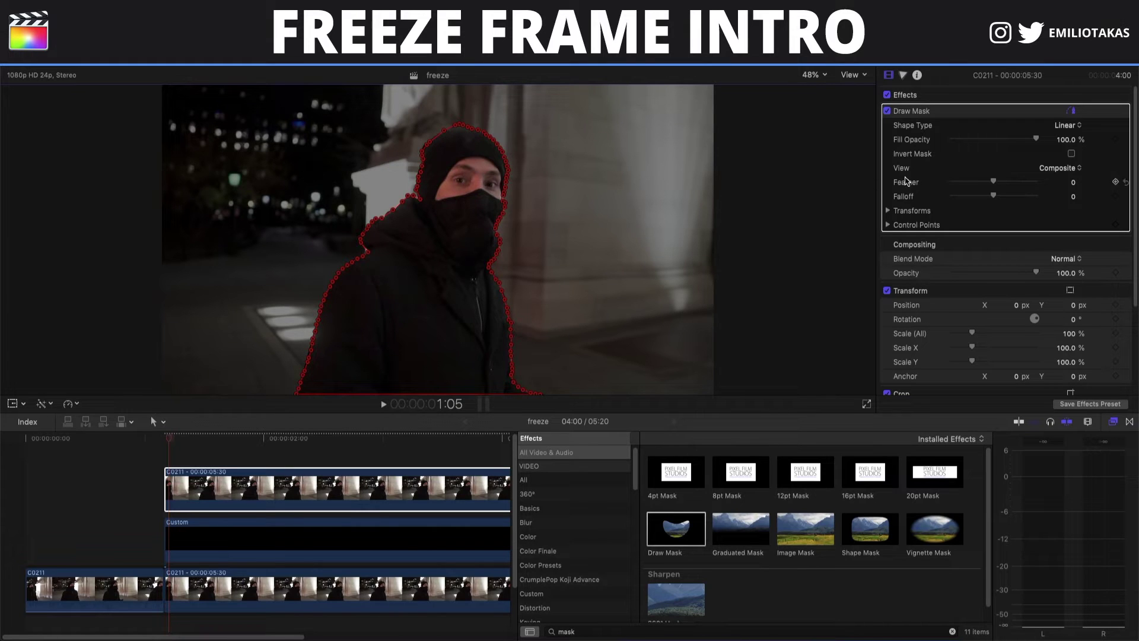
pyautogui.moveTo(994, 184); pyautogui.dragTo(996, 183)
pyautogui.click(1073, 111)
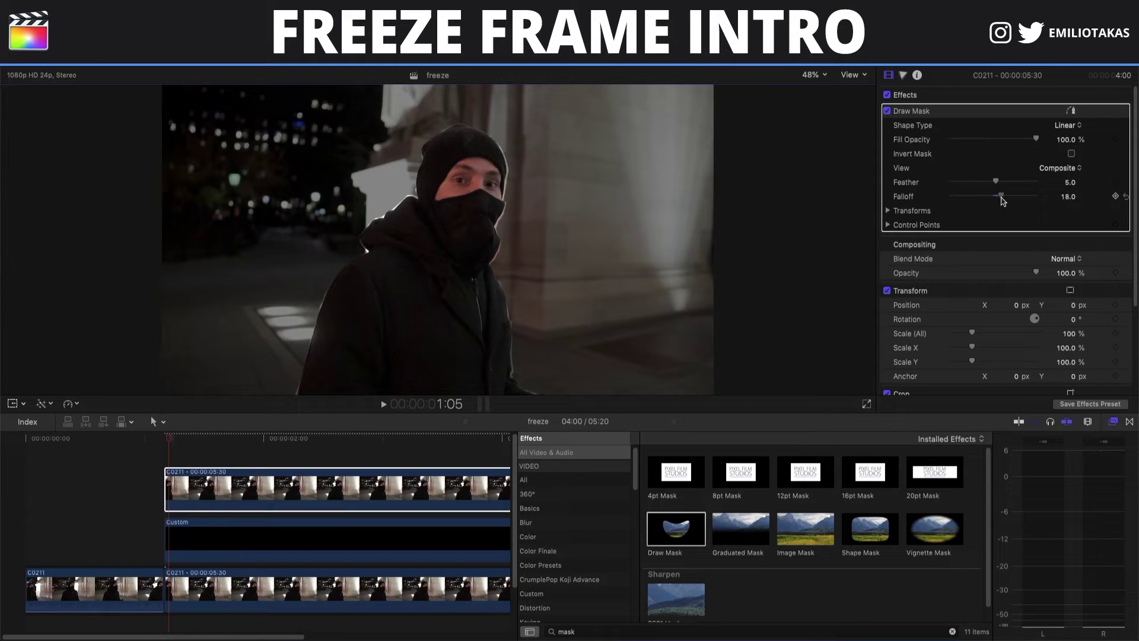
pyautogui.moveTo(1001, 201); pyautogui.dragTo(989, 185)
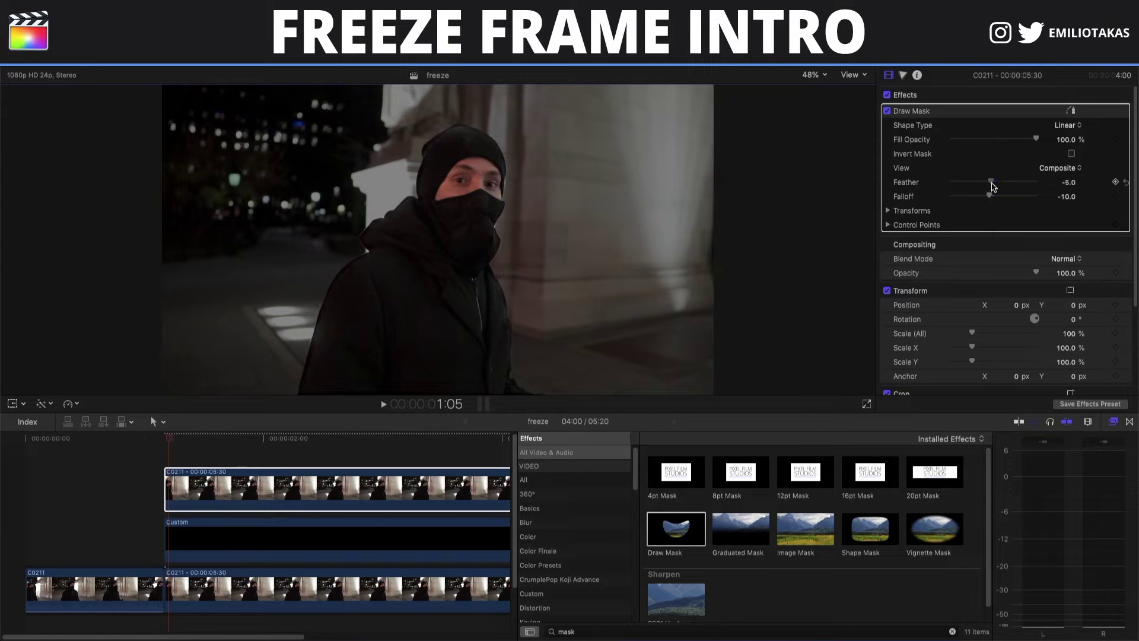
pyautogui.moveTo(993, 186)
pyautogui.mouseDown()
pyautogui.moveTo(1036, 200)
pyautogui.moveTo(986, 182)
pyautogui.mouseUp()
# Duplicate the masked clip to a higher lane and colorize it white at 100% intensity
pyautogui.click(1112, 422)
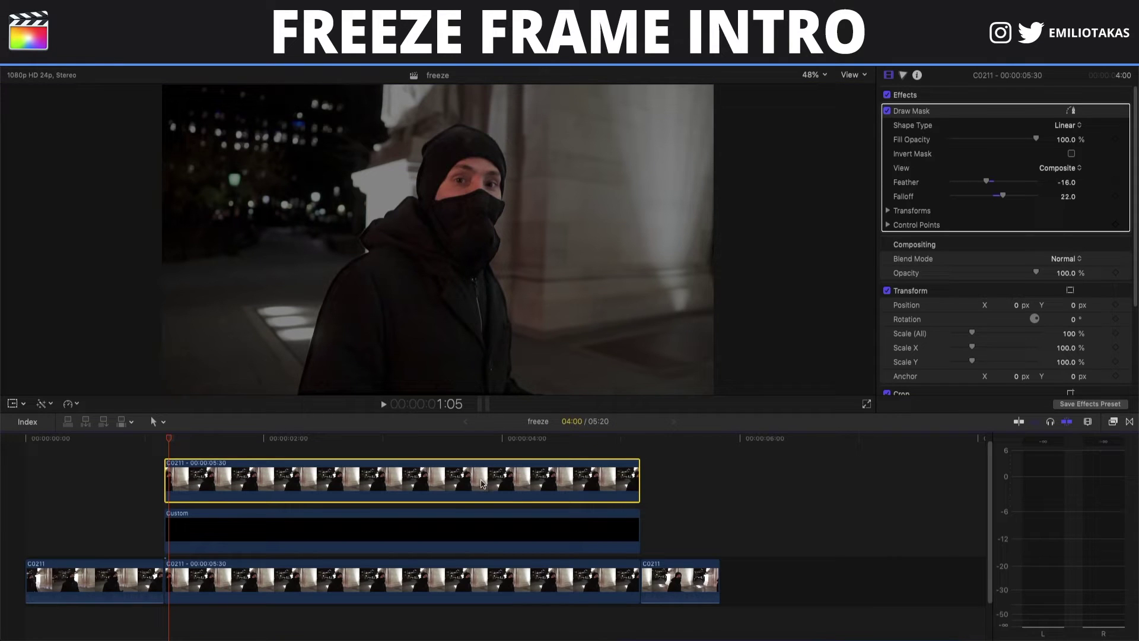
pyautogui.scroll(1, 481, 487)
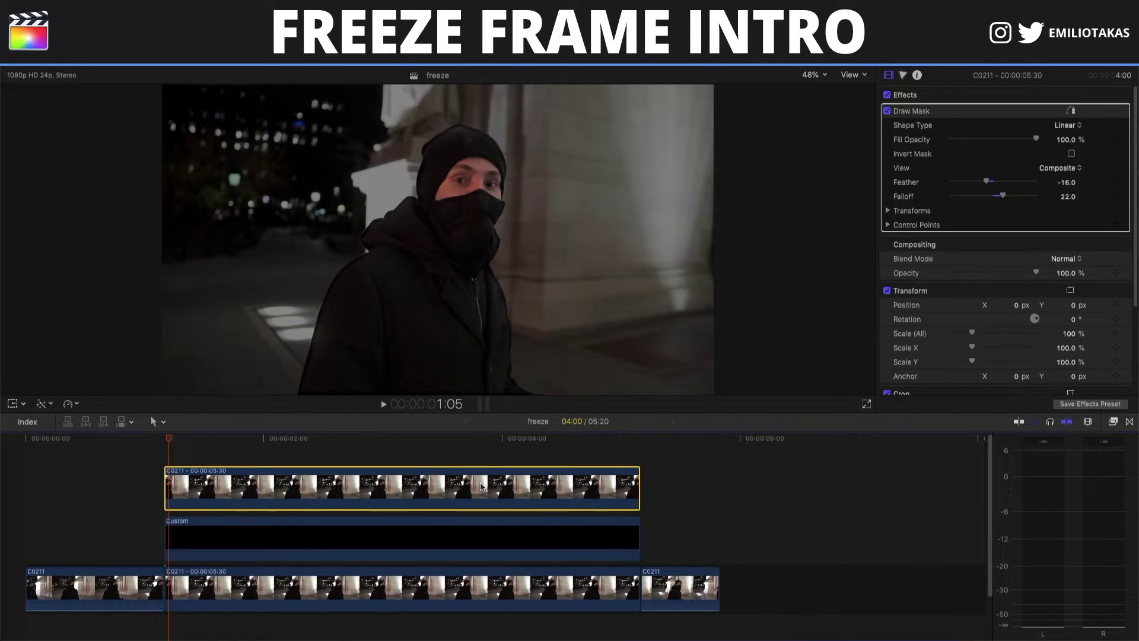
pyautogui.scroll(2, 480, 498)
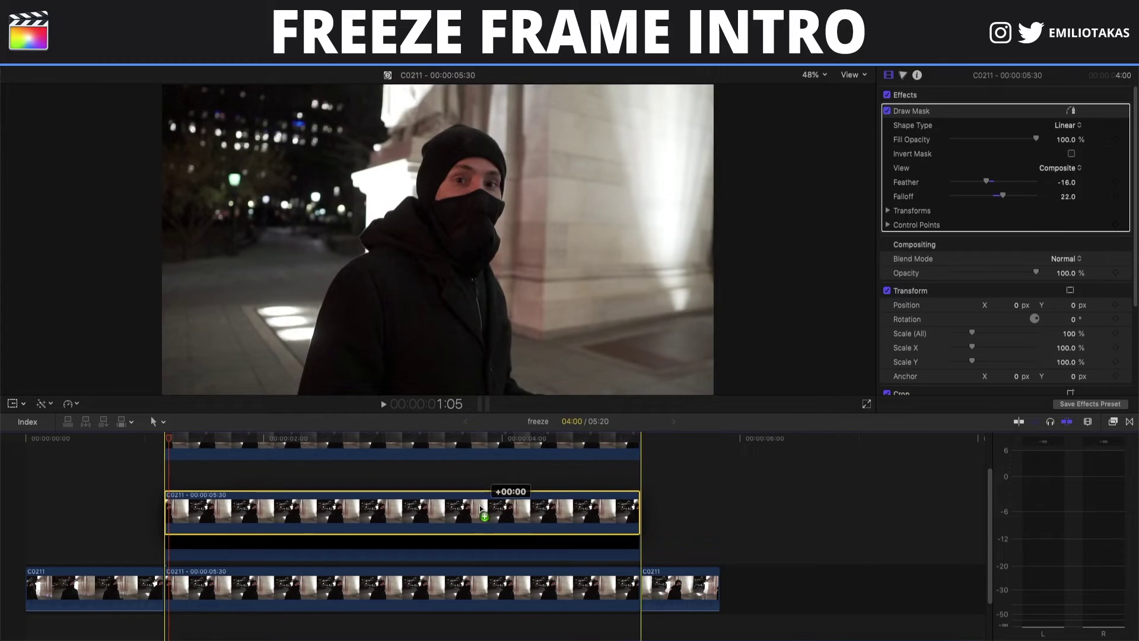
pyautogui.moveTo(480, 505); pyautogui.dragTo(479, 495)
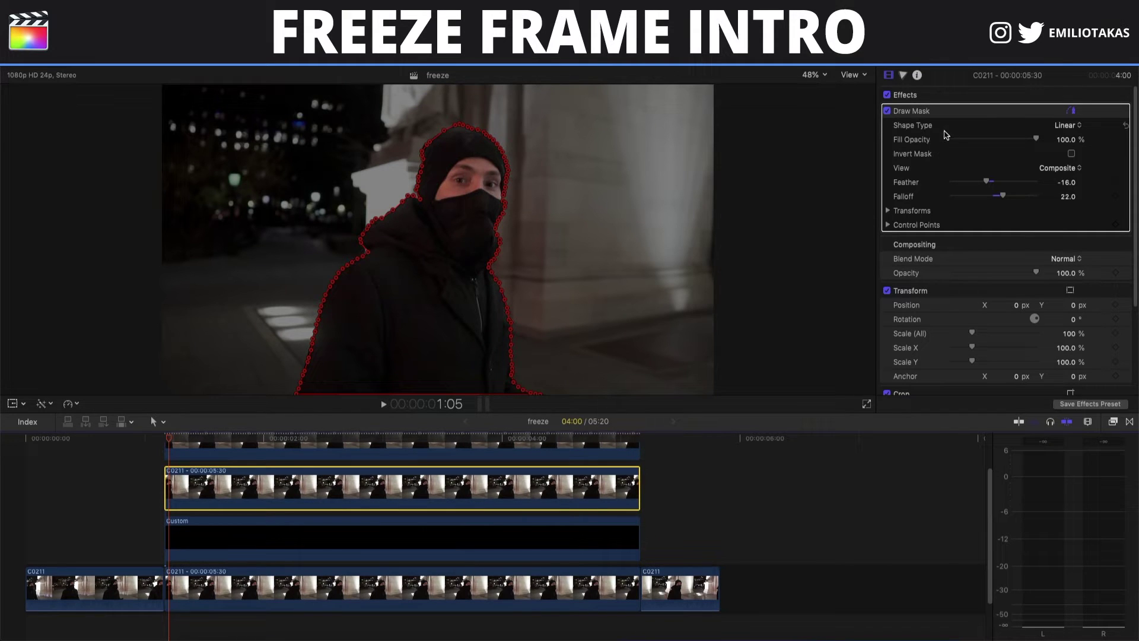
pyautogui.moveTo(997, 390)
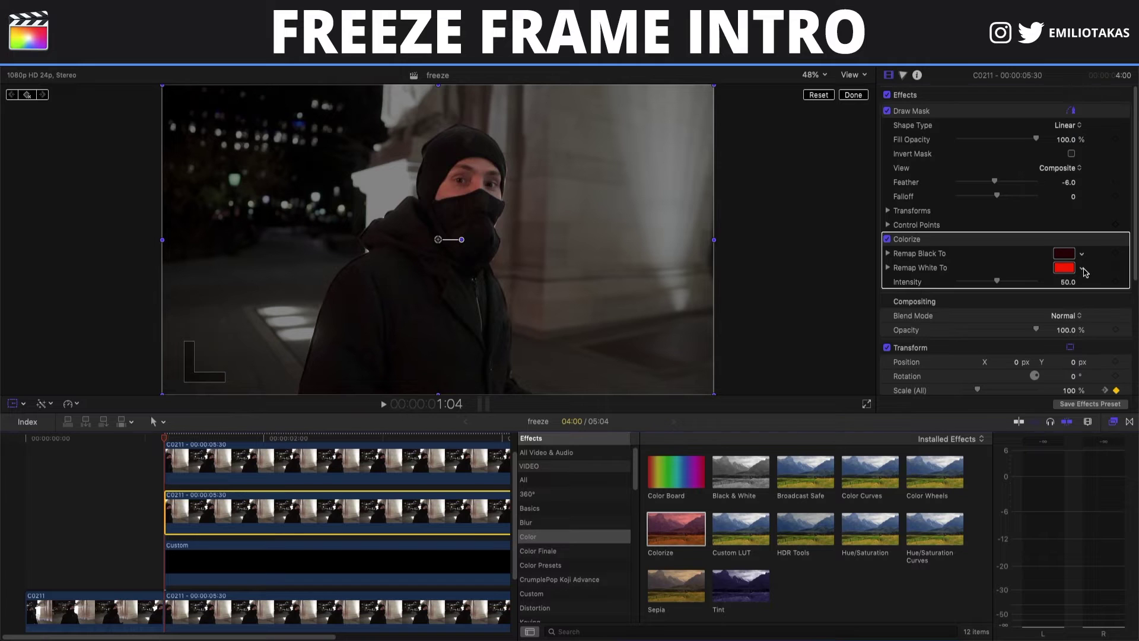
pyautogui.click(1082, 269)
pyautogui.click(1083, 268)
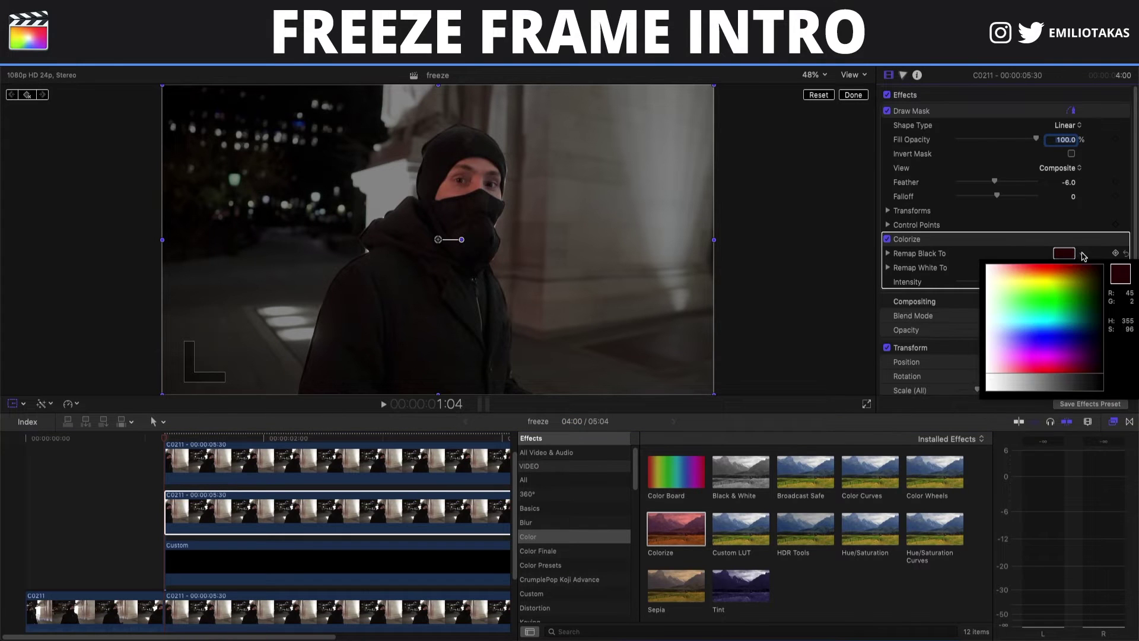
pyautogui.click(1000, 384)
pyautogui.press('Escape')
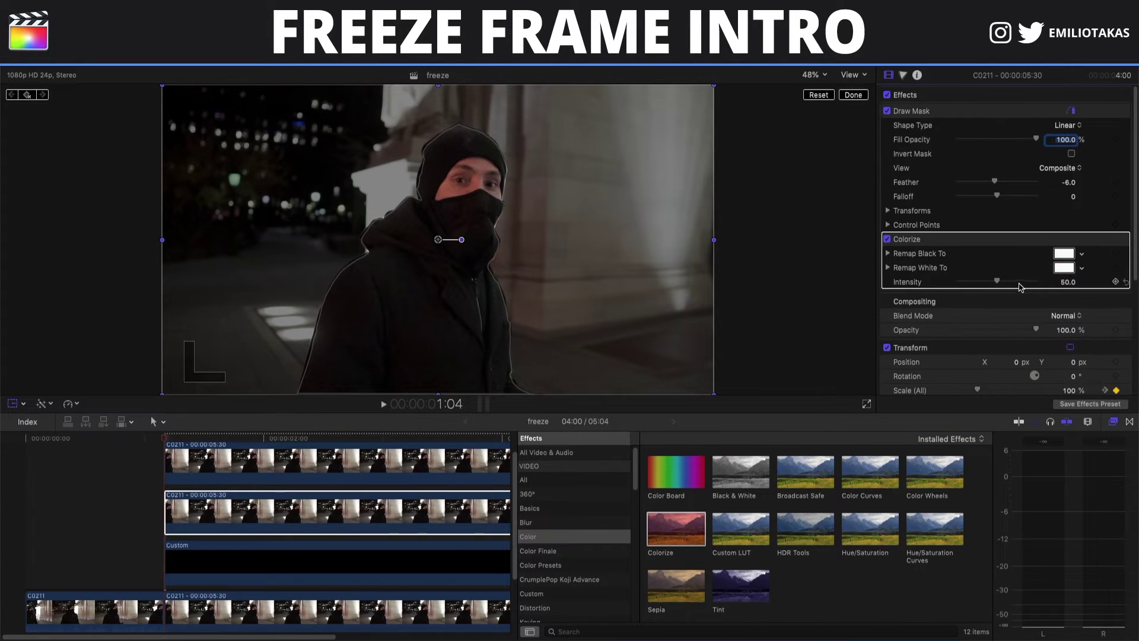
pyautogui.moveTo(1020, 284); pyautogui.dragTo(1050, 284)
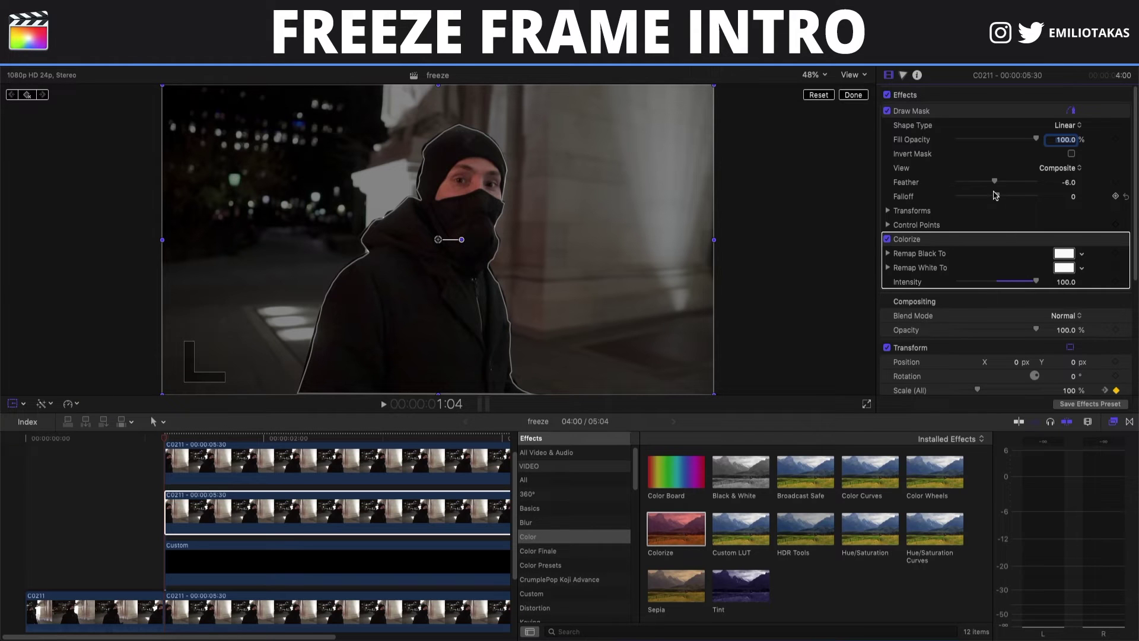
pyautogui.scroll(-2, 979, 356)
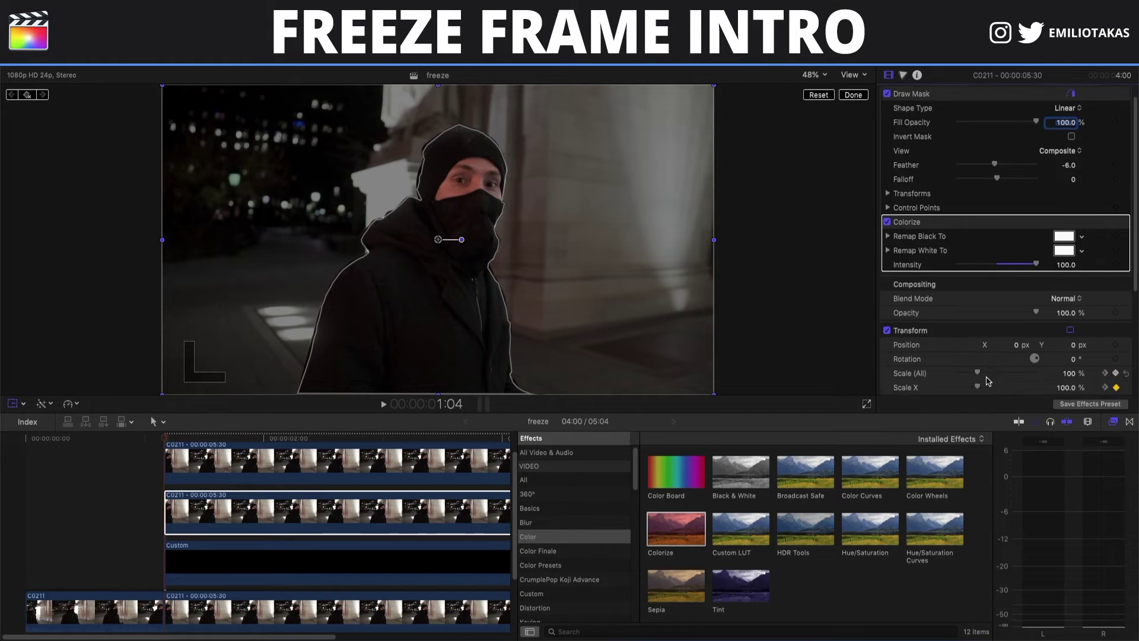
# Keyframe both subject clips' scale from 100% at the start to about 122% at the end, then preview
pyautogui.click(405, 468)
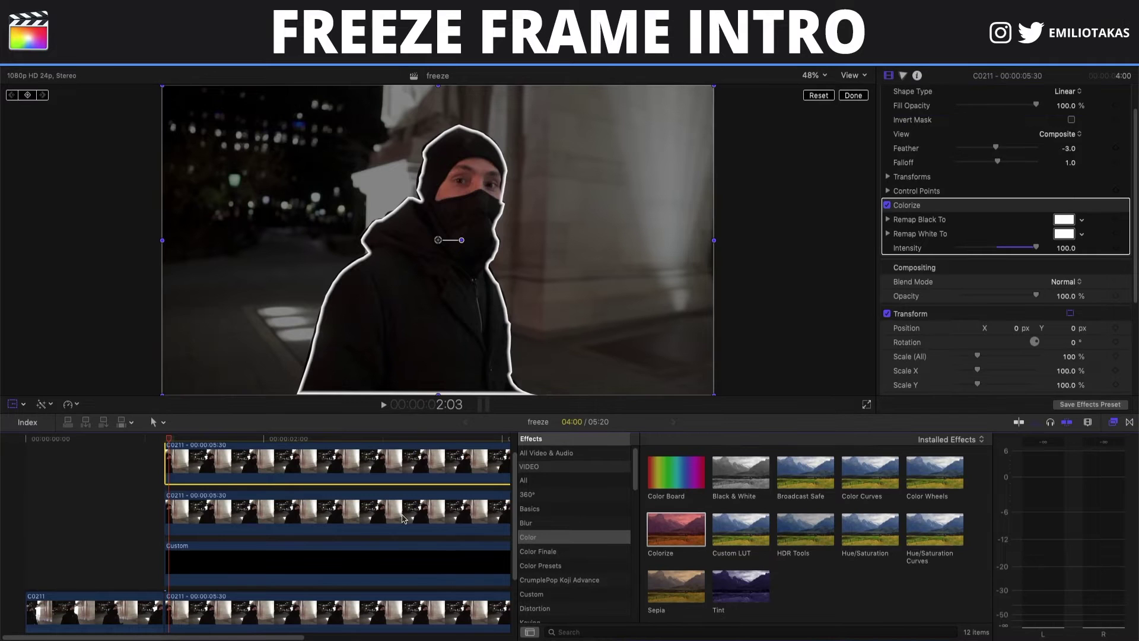
pyautogui.click(403, 516)
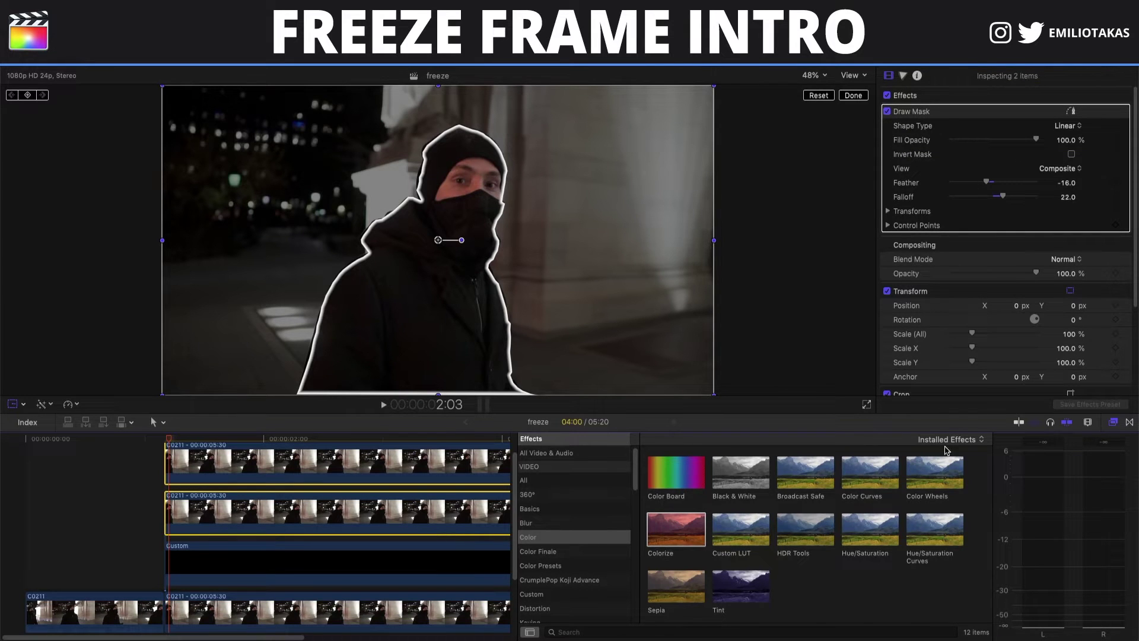
pyautogui.click(1110, 426)
pyautogui.scroll(-2, 1042, 322)
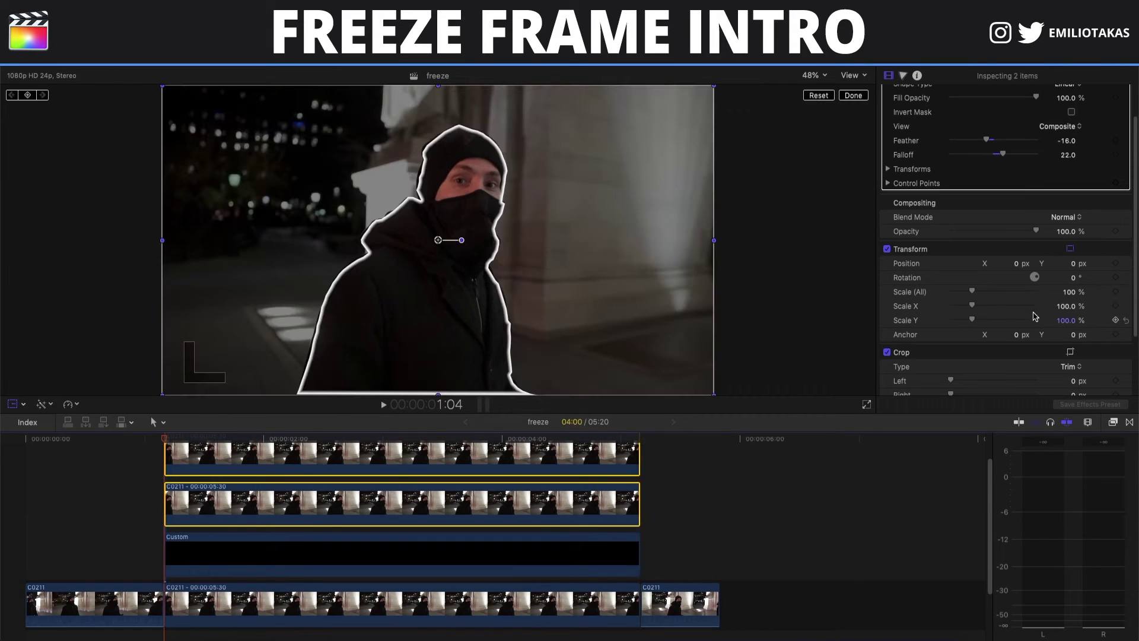
pyautogui.click(1115, 293)
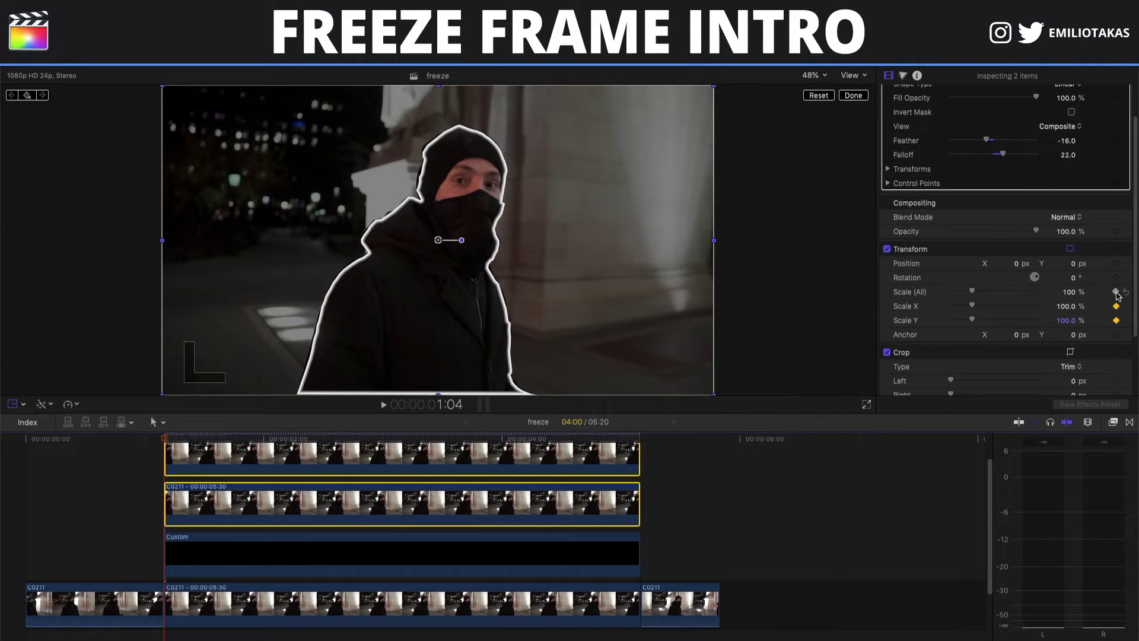
pyautogui.press('Down')
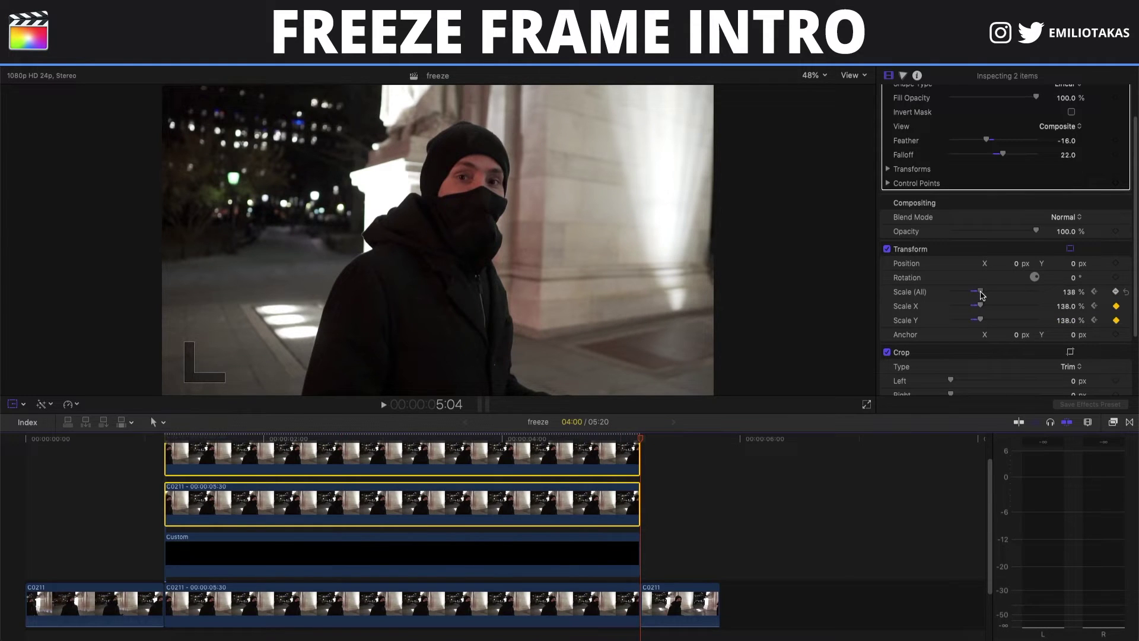
pyautogui.moveTo(981, 294); pyautogui.dragTo(980, 294)
pyautogui.press('Left')
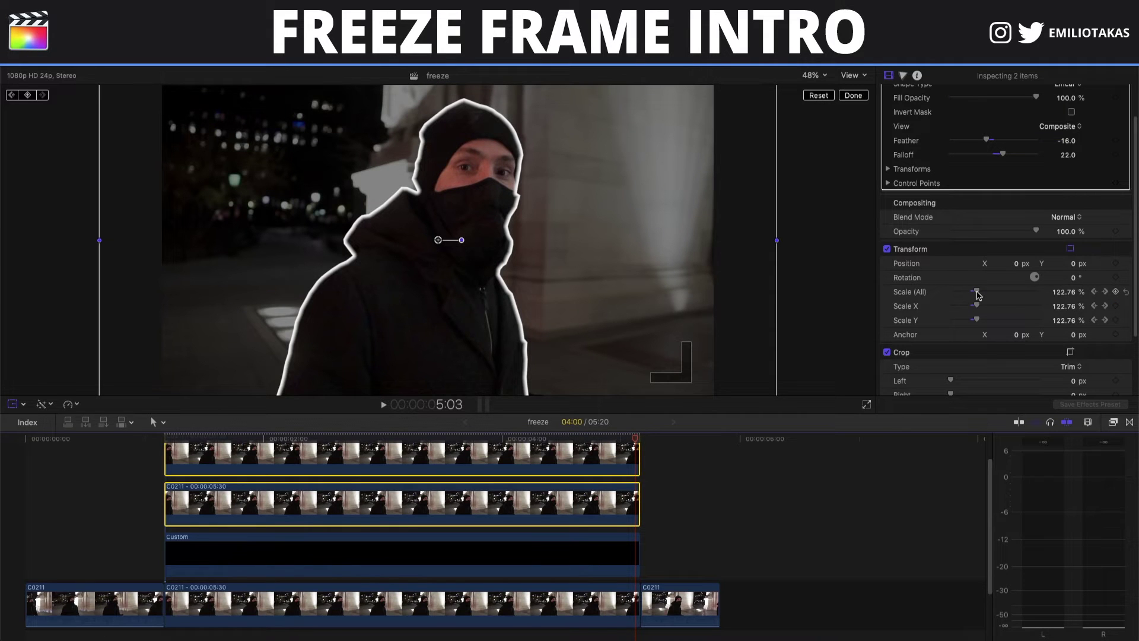
pyautogui.click(135, 440)
pyautogui.press('space')
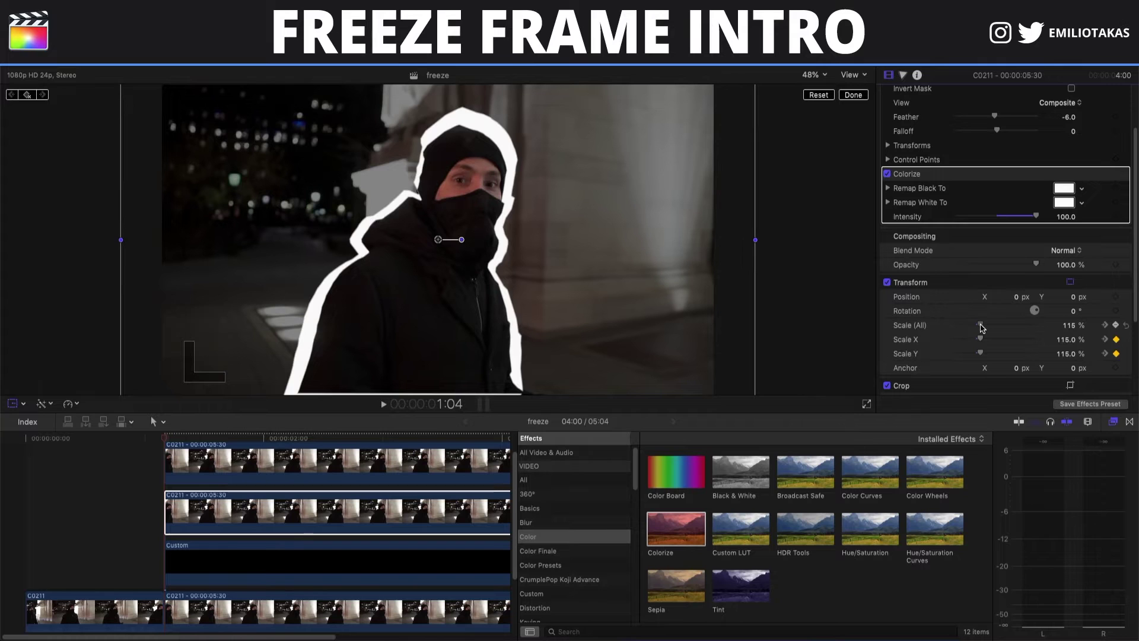
# Shift the white copy about 20 px down and stretch it to roughly 107% by 104%
pyautogui.moveTo(980, 328); pyautogui.dragTo(979, 327)
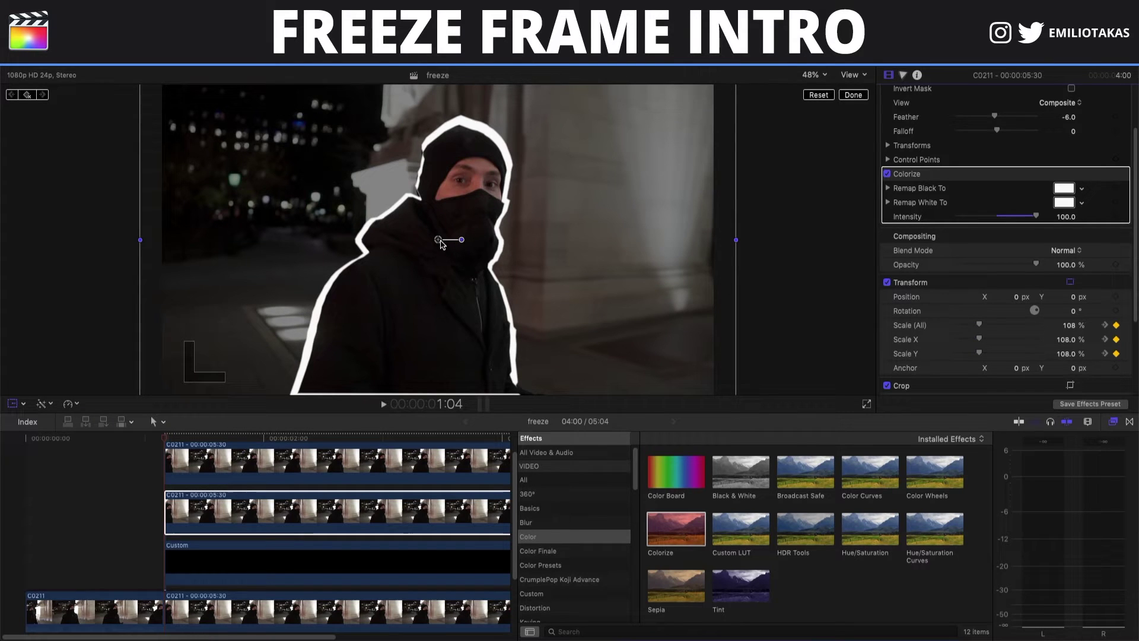
pyautogui.moveTo(438, 239); pyautogui.dragTo(434, 245)
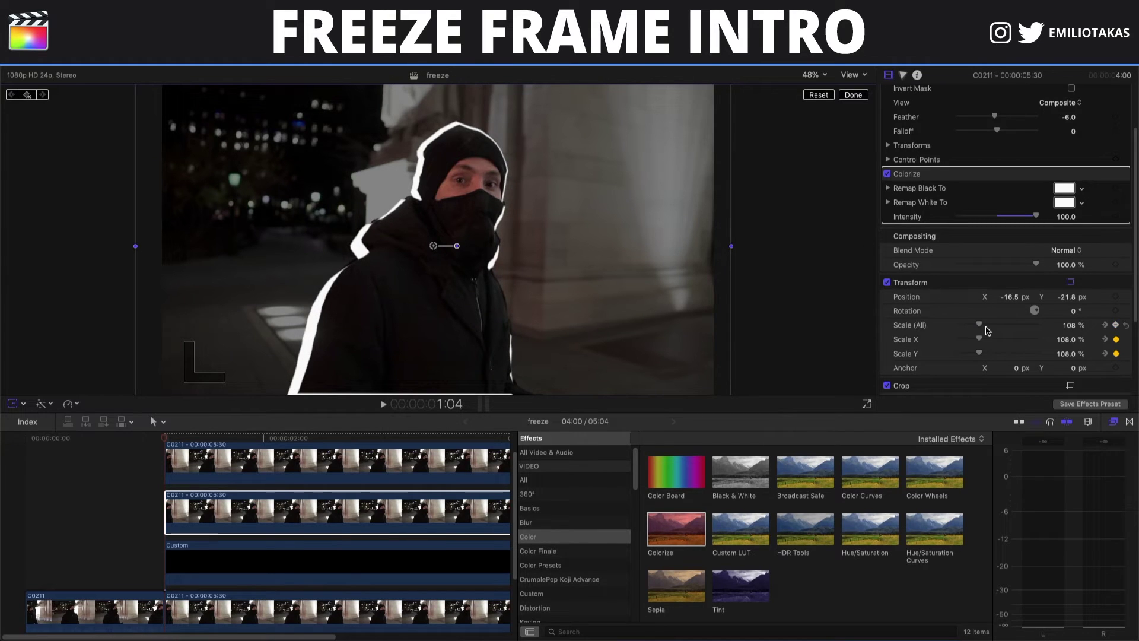
pyautogui.moveTo(979, 325); pyautogui.dragTo(983, 328)
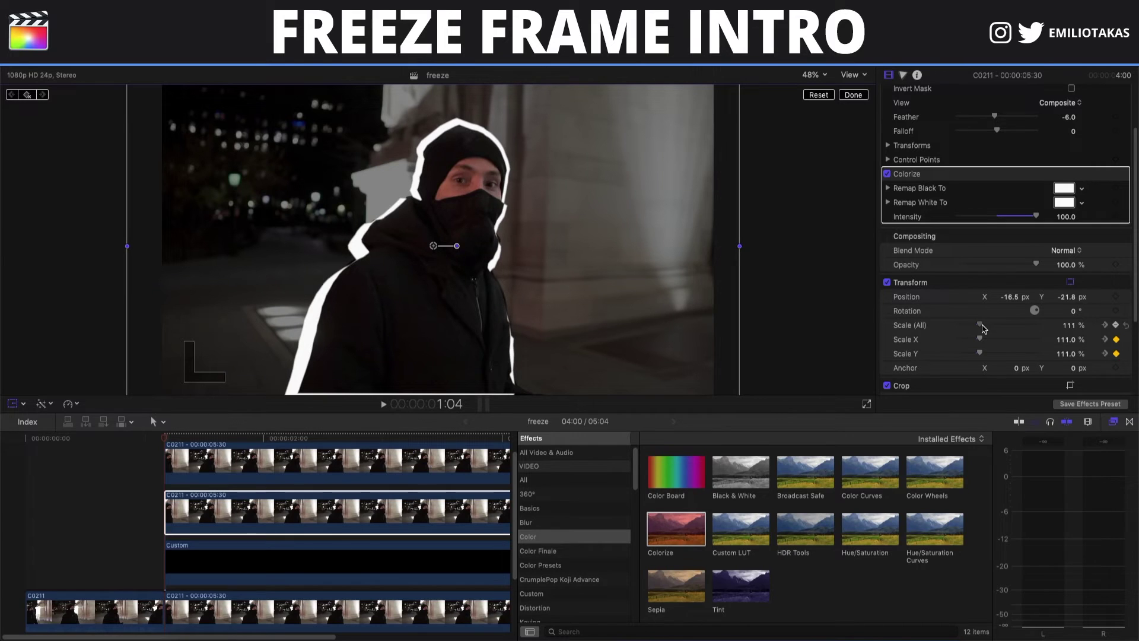
pyautogui.moveTo(434, 255)
pyautogui.mouseDown()
pyautogui.moveTo(438, 222)
pyautogui.moveTo(434, 236)
pyautogui.mouseUp()
pyautogui.moveTo(718, 234); pyautogui.dragTo(730, 235)
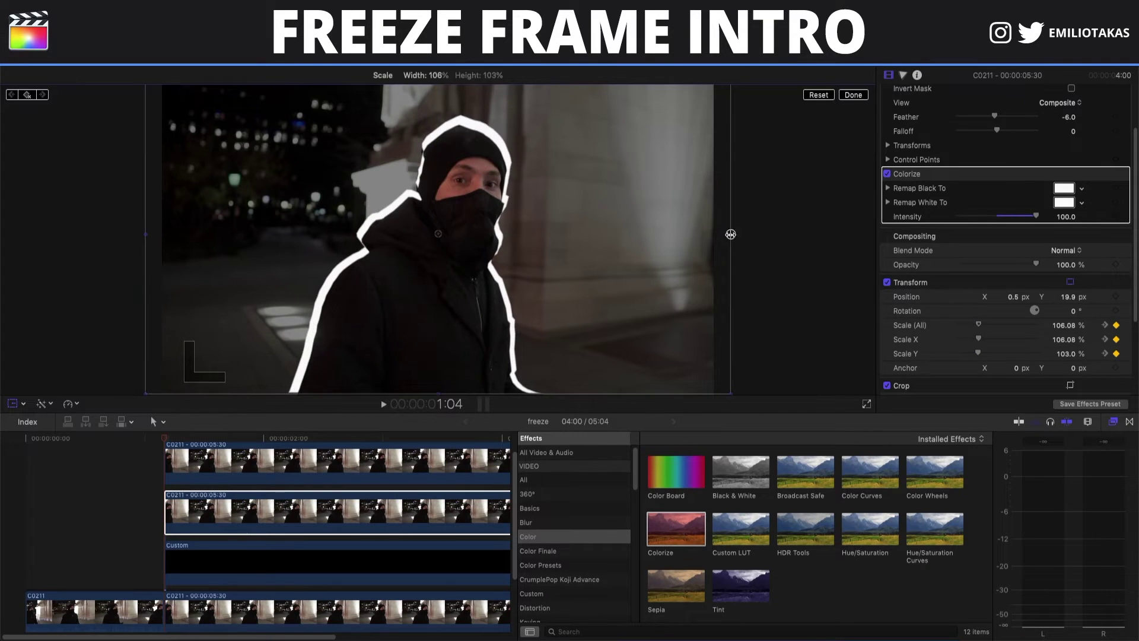
pyautogui.click(145, 456)
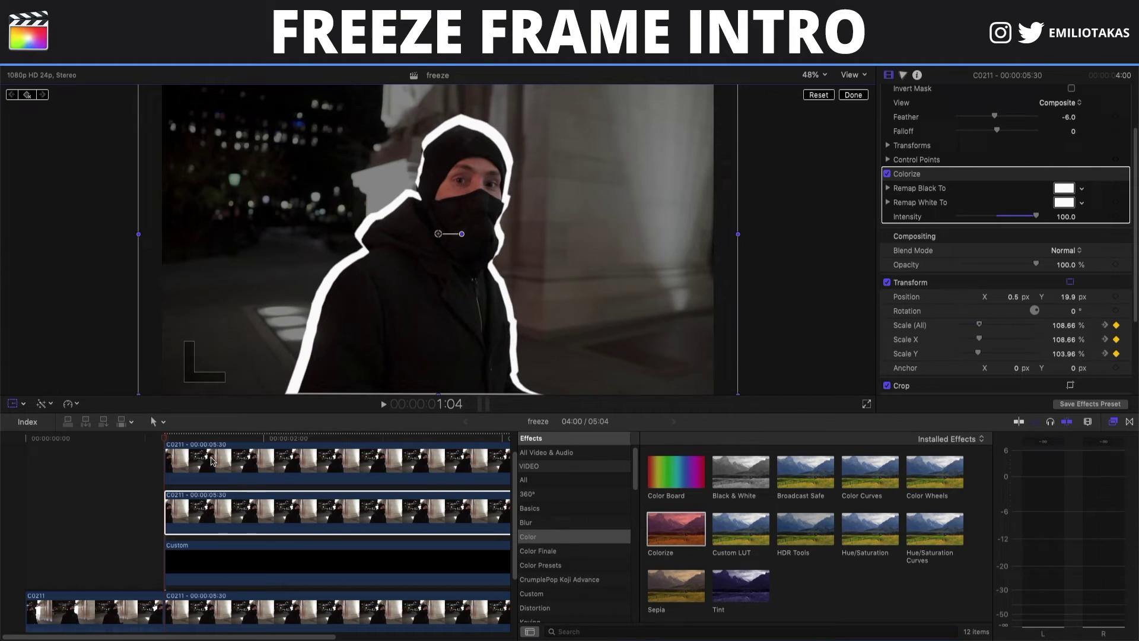
pyautogui.press('space')
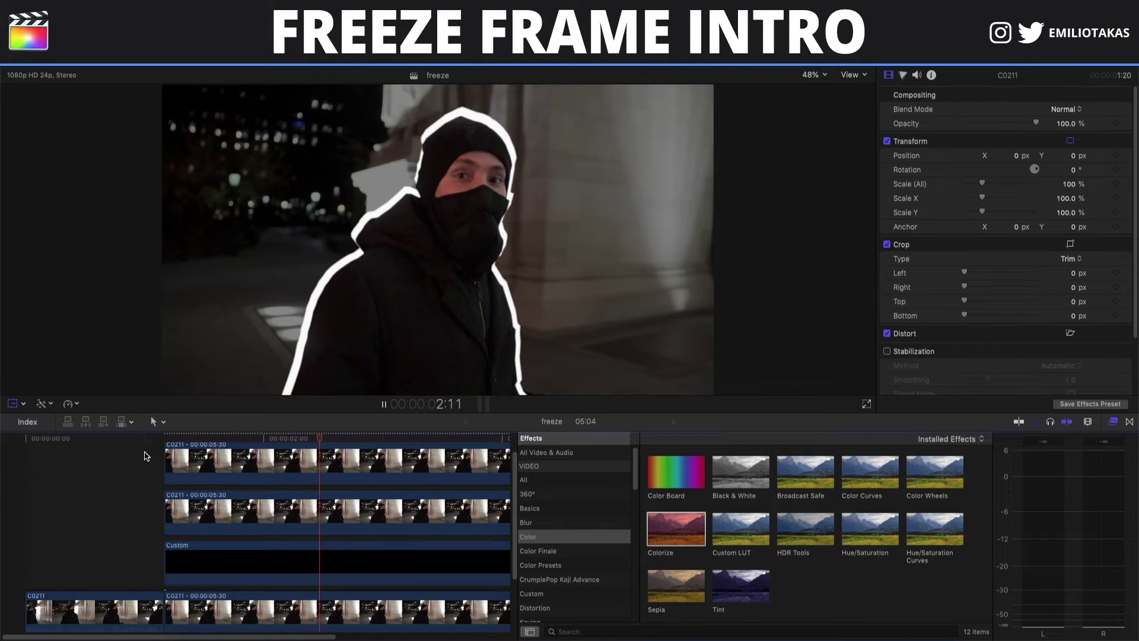
# Apply the Bad TV effect, found by searching "bad", to the white outline copy
pyautogui.press('space')
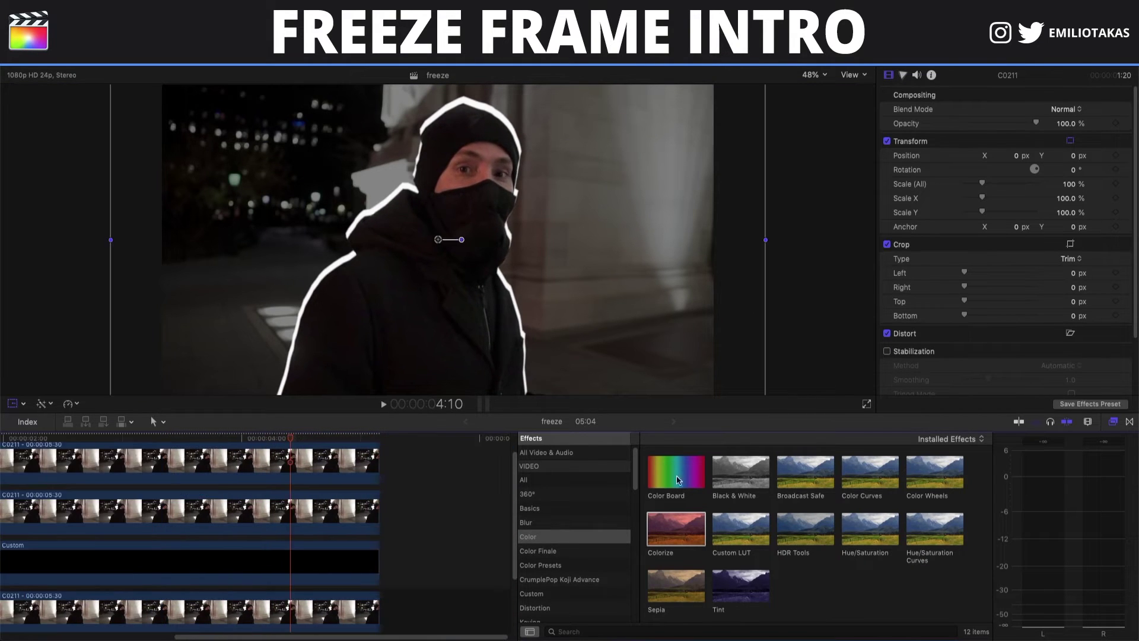
pyautogui.click(597, 630)
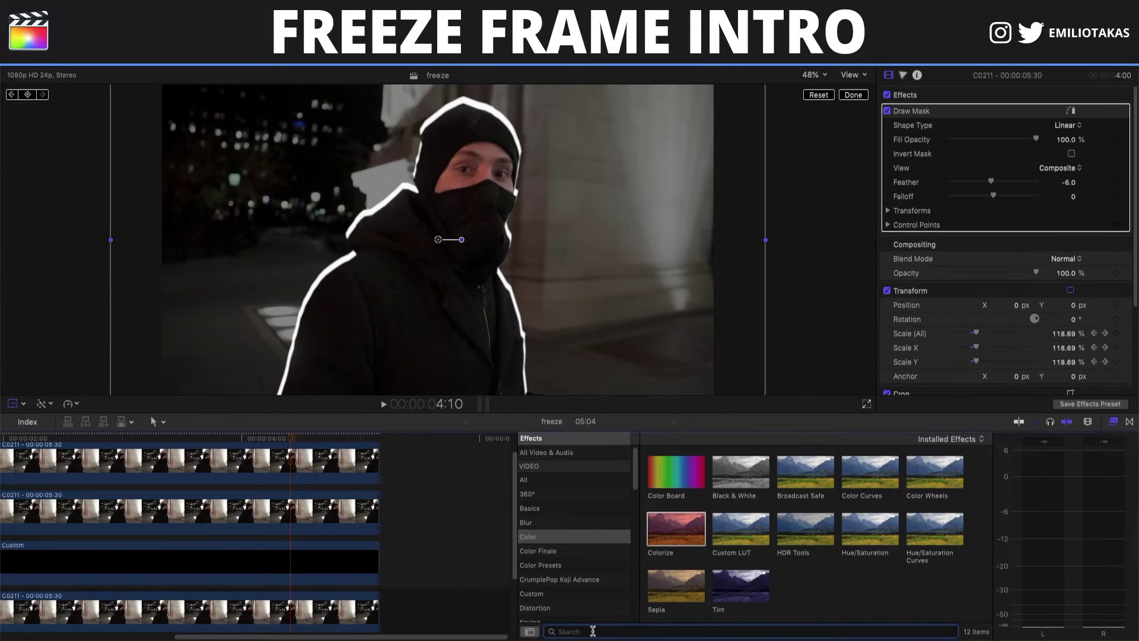
pyautogui.write('bad')
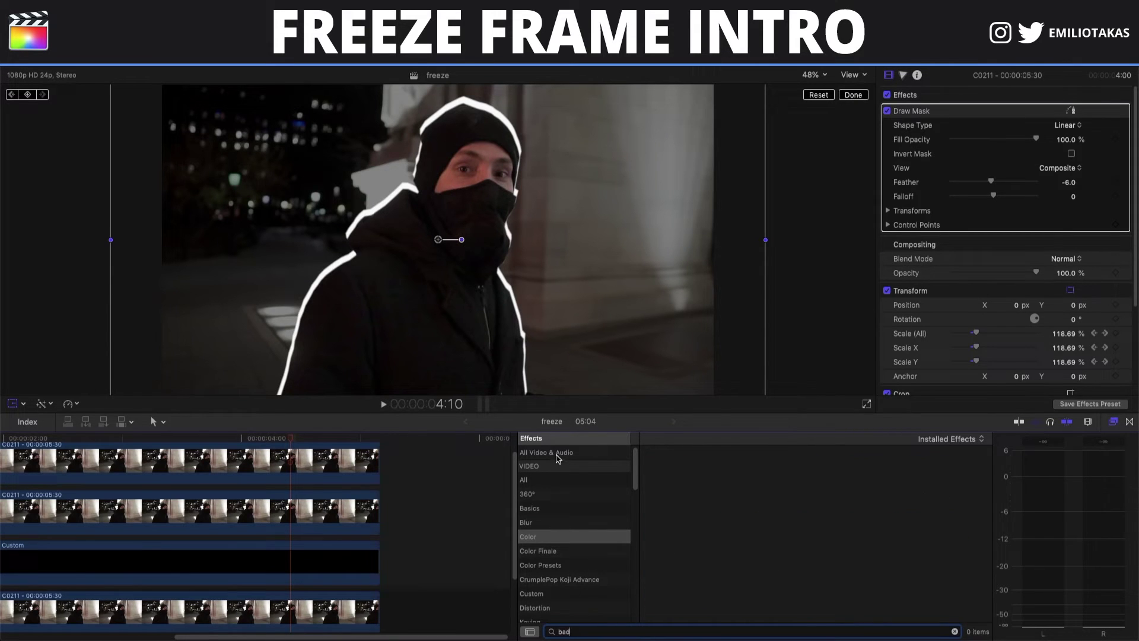
pyautogui.moveTo(676, 471); pyautogui.dragTo(329, 511)
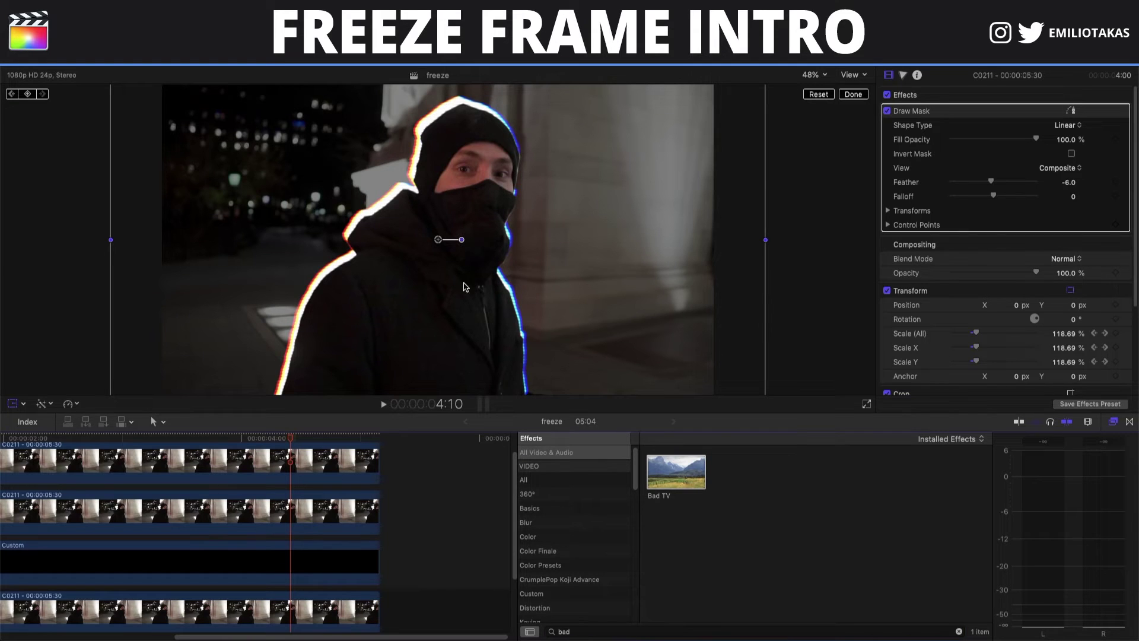
pyautogui.click(352, 514)
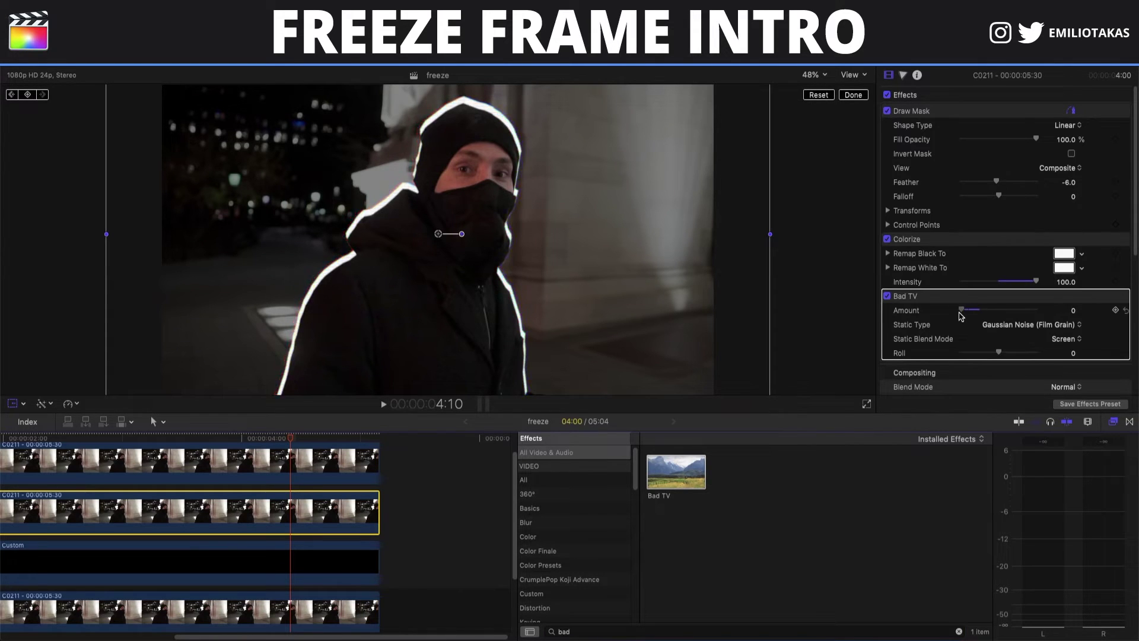
# Raise Bad TV's amount to about 8, set White Noise (Uniform) static, and preview
pyautogui.moveTo(960, 316); pyautogui.dragTo(963, 316)
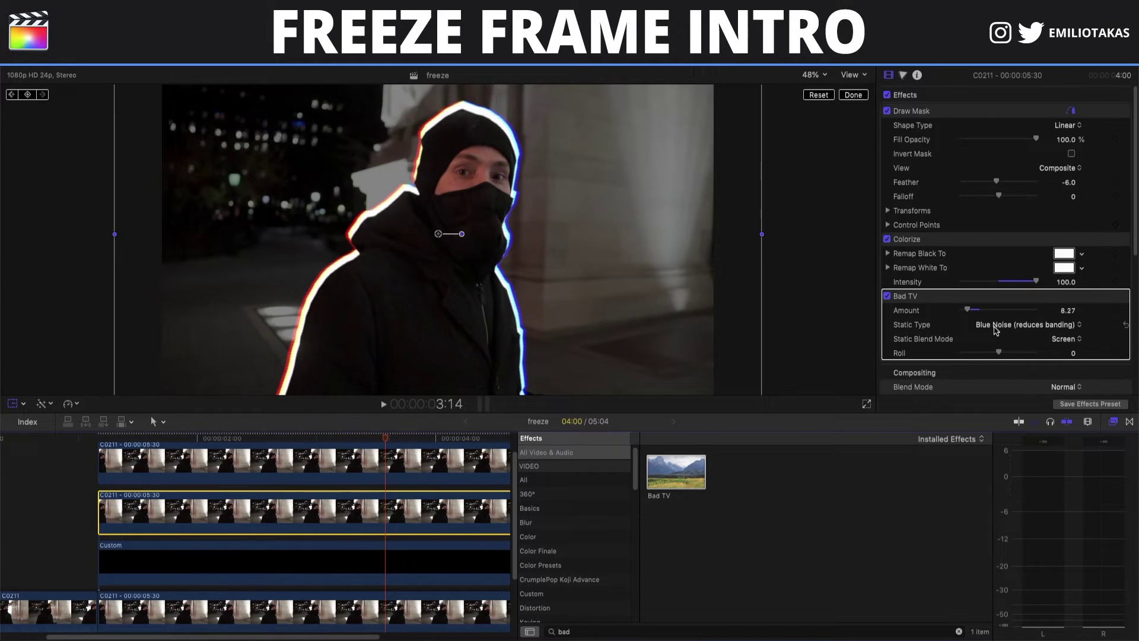
pyautogui.click(996, 328)
pyautogui.click(1001, 315)
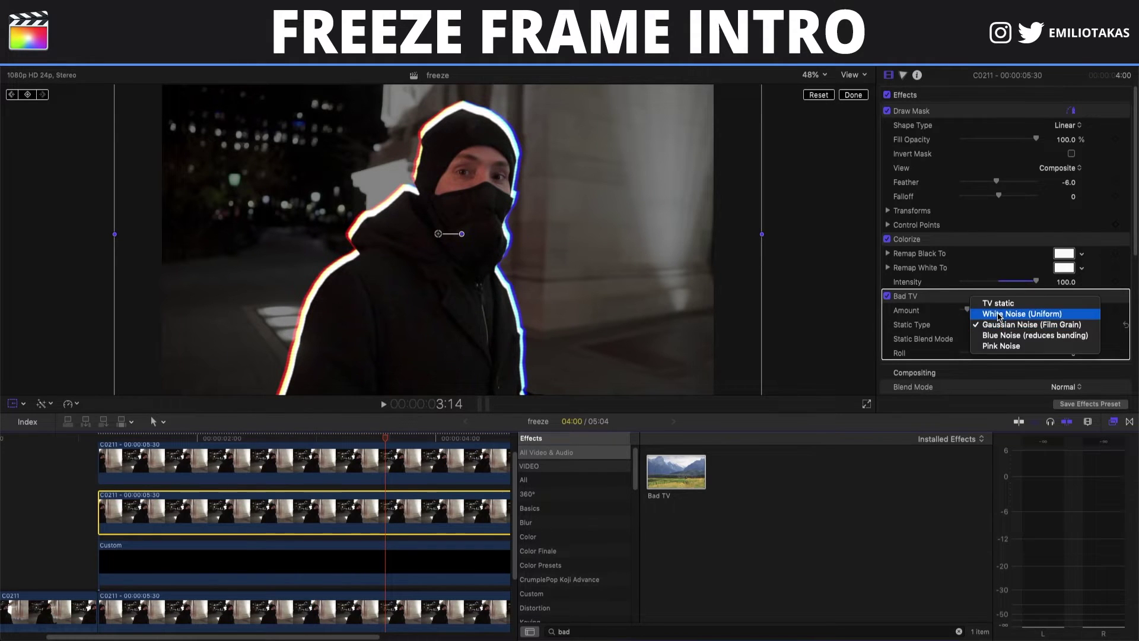
pyautogui.click(1001, 314)
pyautogui.click(83, 475)
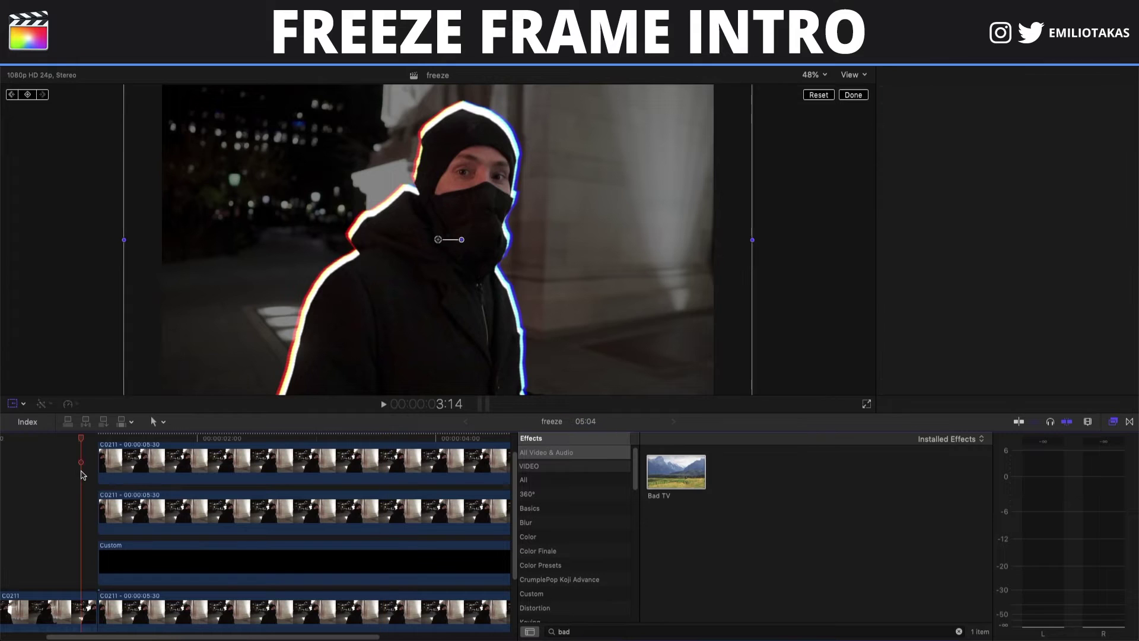
pyautogui.press('Home')
pyautogui.press('space')
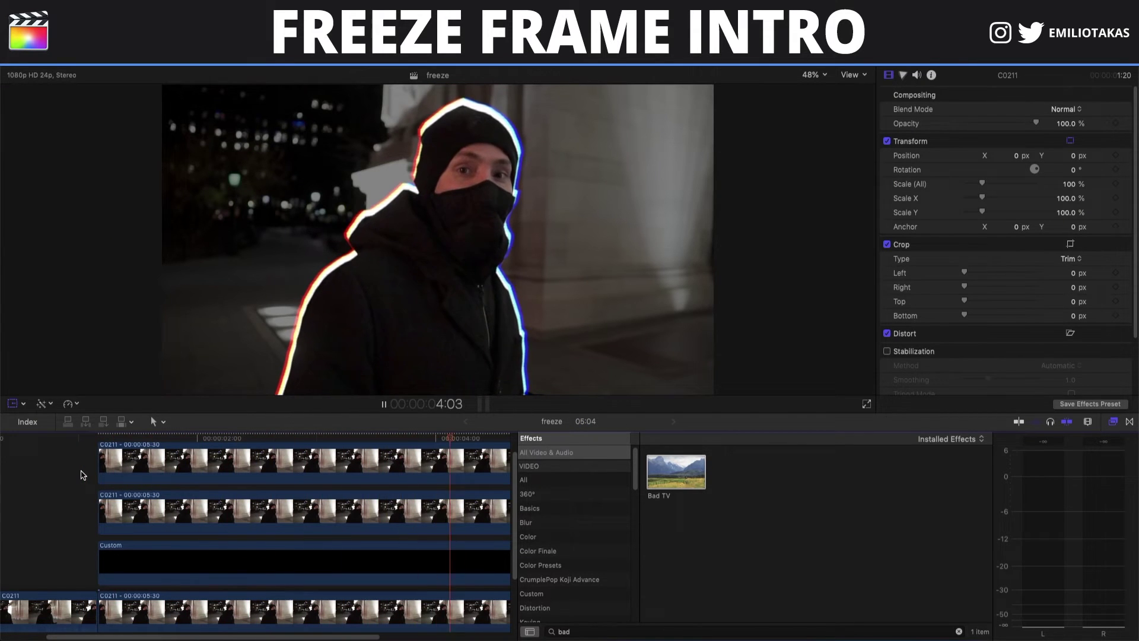
# Move the paint-splash clip above the other layers and enlarge it to 177%
pyautogui.press('space')
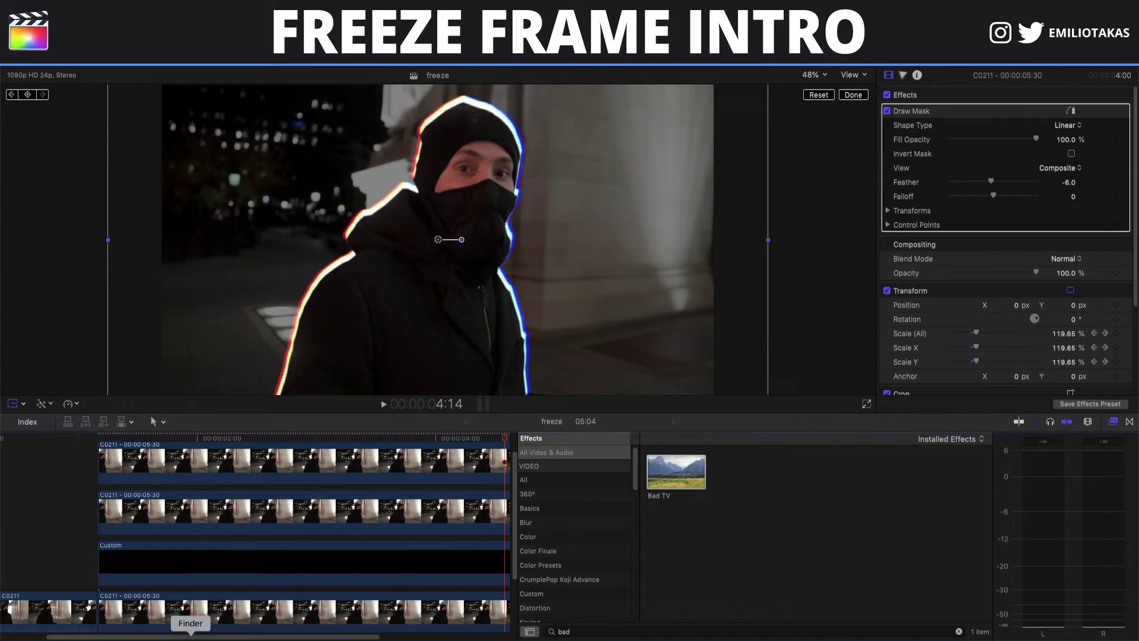
pyautogui.moveTo(94, 540); pyautogui.dragTo(102, 516)
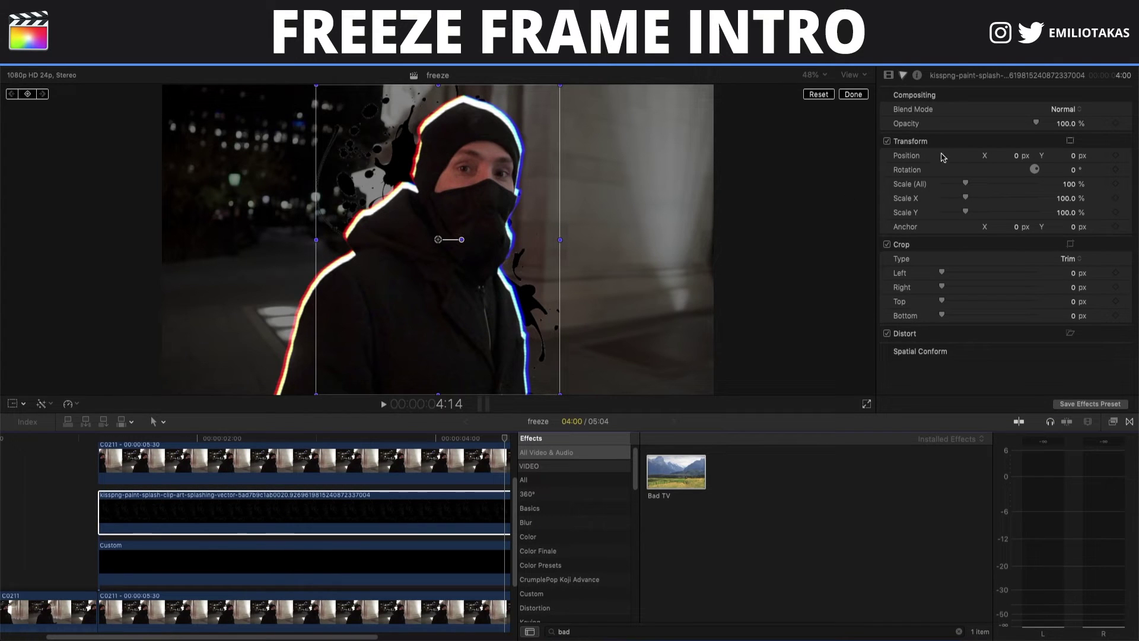
pyautogui.click(336, 525)
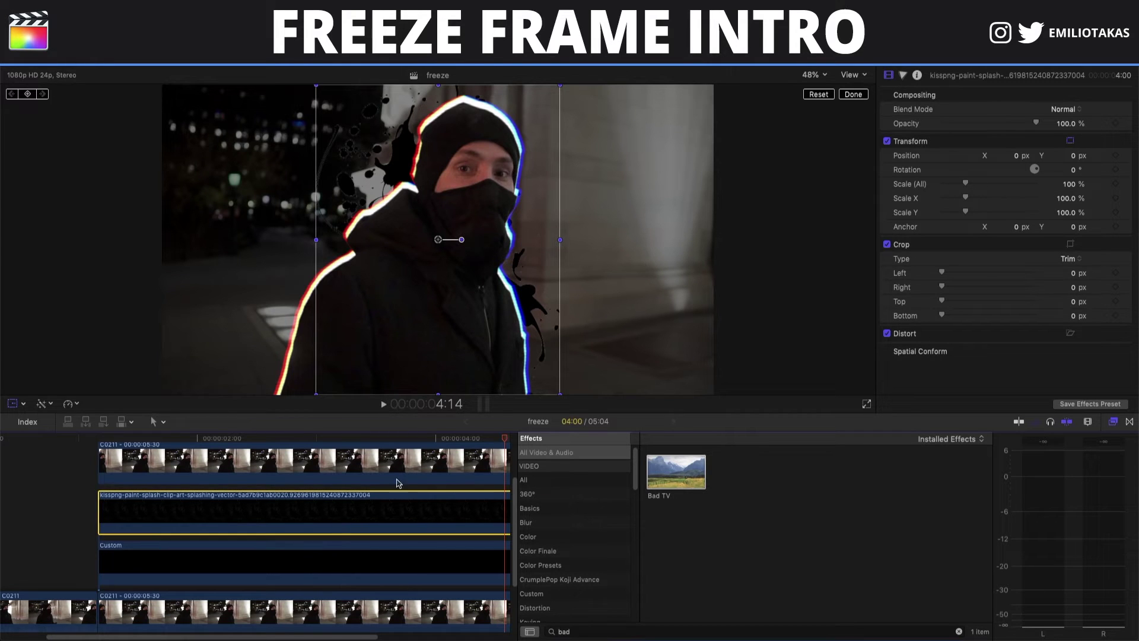
pyautogui.moveTo(967, 186); pyautogui.dragTo(990, 186)
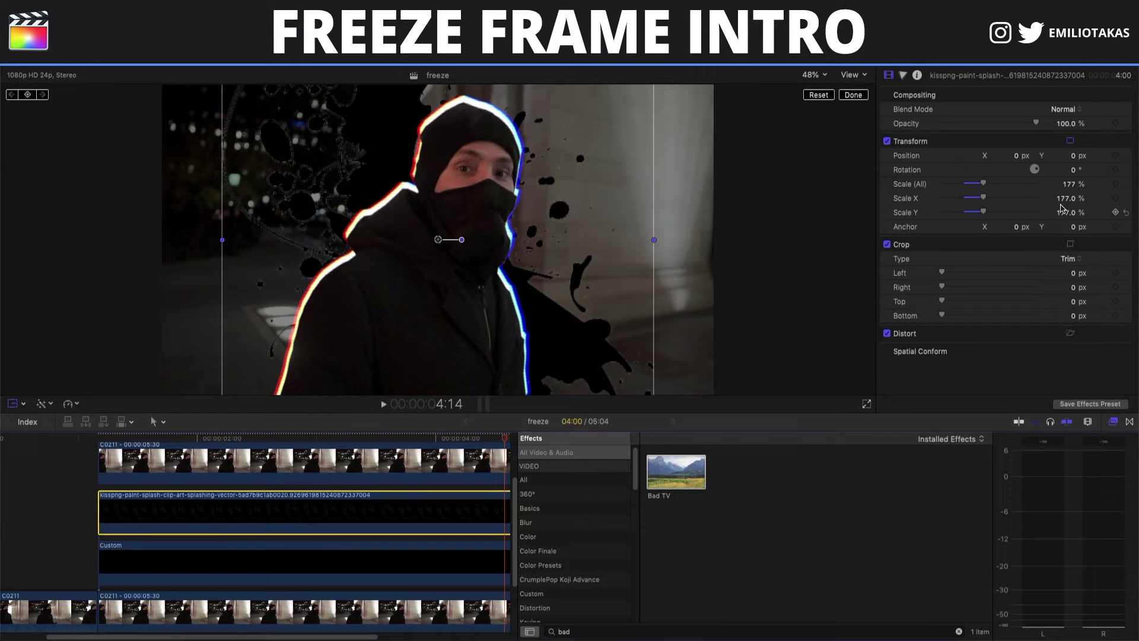
# Set the splash's blend mode to Darken and add a starting Scale keyframe
pyautogui.click(1064, 109)
pyautogui.click(1069, 125)
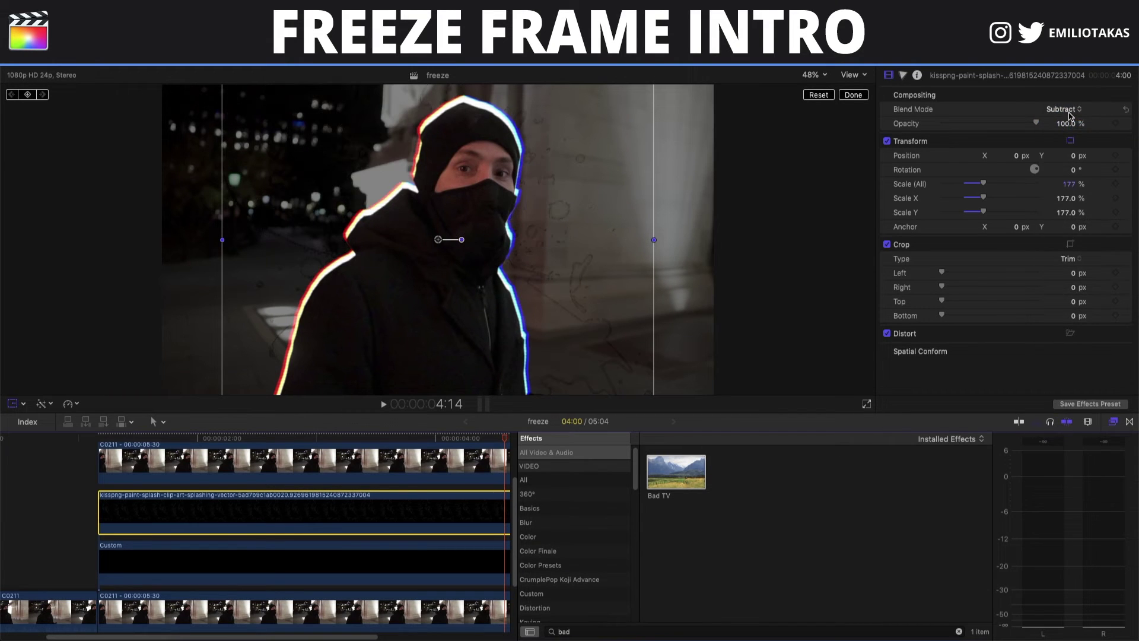
pyautogui.click(1069, 113)
pyautogui.click(1070, 125)
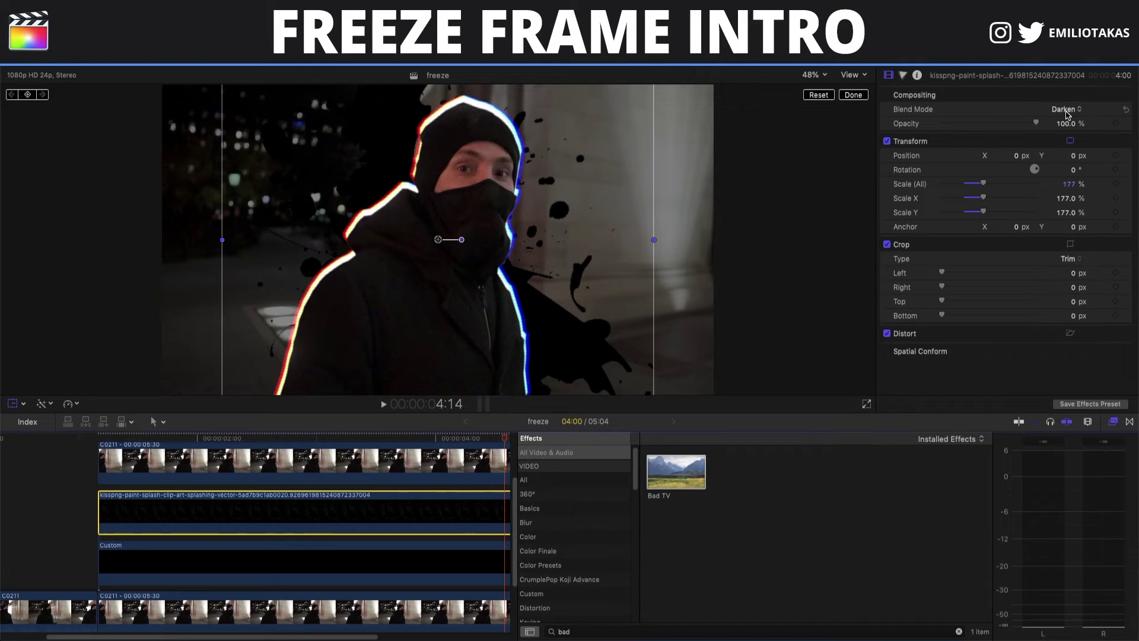
pyautogui.moveTo(1116, 185)
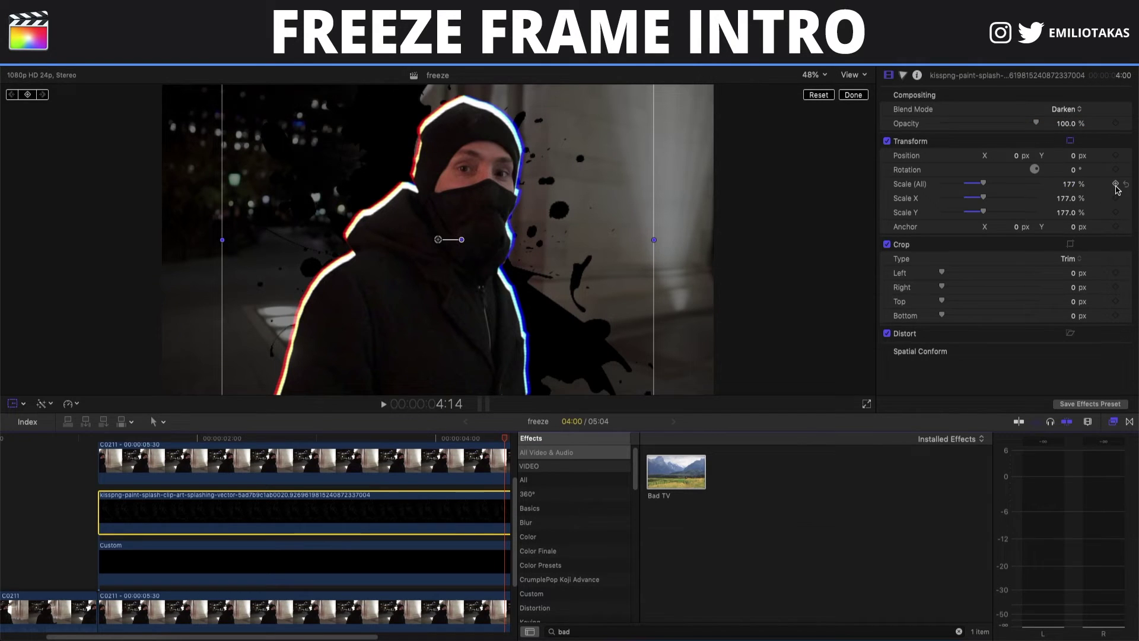
pyautogui.press('Up')
pyautogui.click(1115, 185)
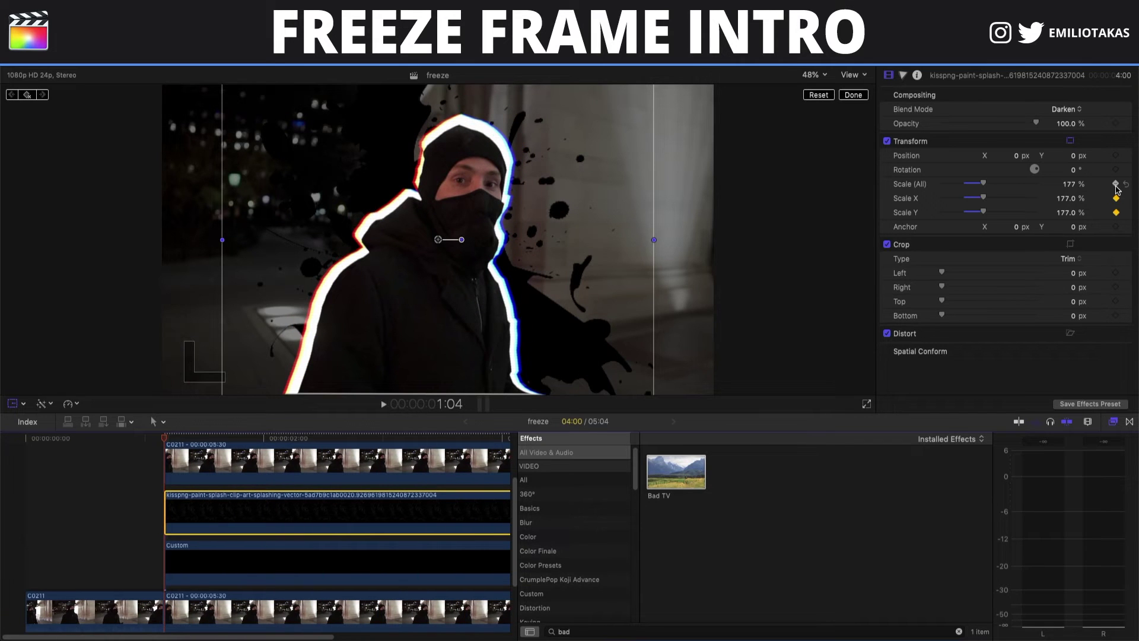
pyautogui.press('Down')
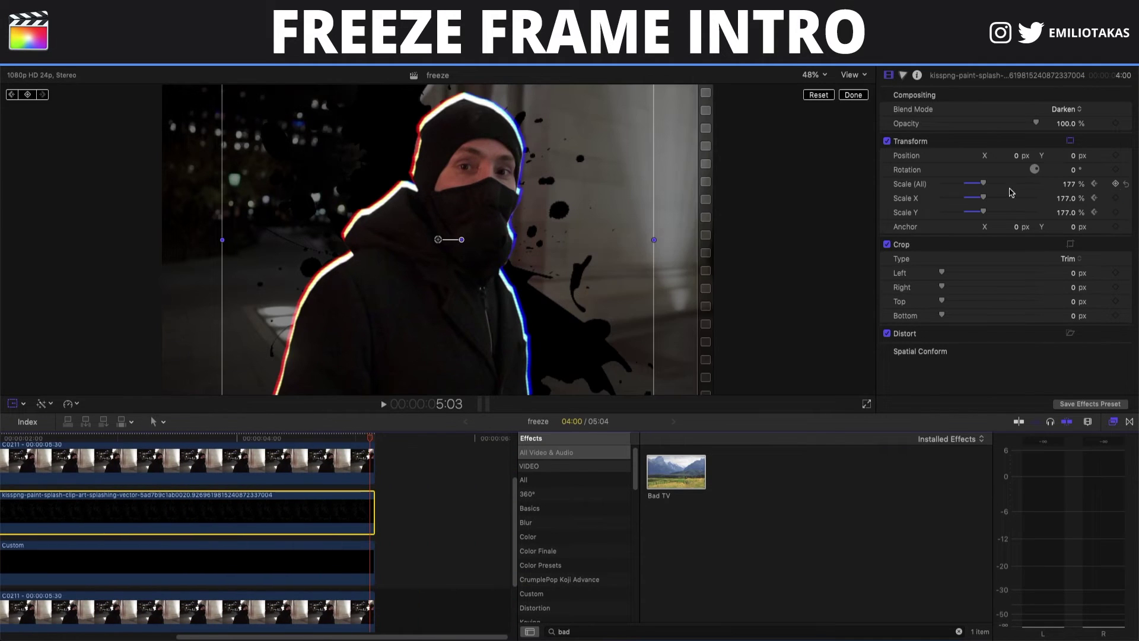
# Shrink the splash to 118% at the clip end and add Bad TV to the Custom solid
pyautogui.moveTo(985, 186); pyautogui.dragTo(970, 187)
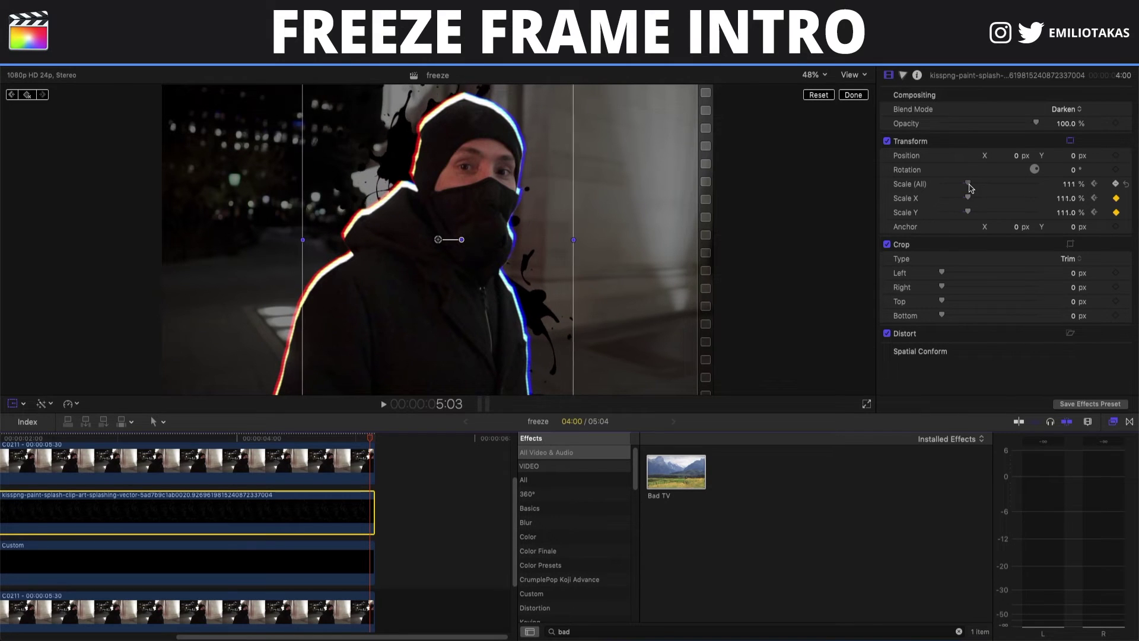
pyautogui.hscroll(-5, 309, 443)
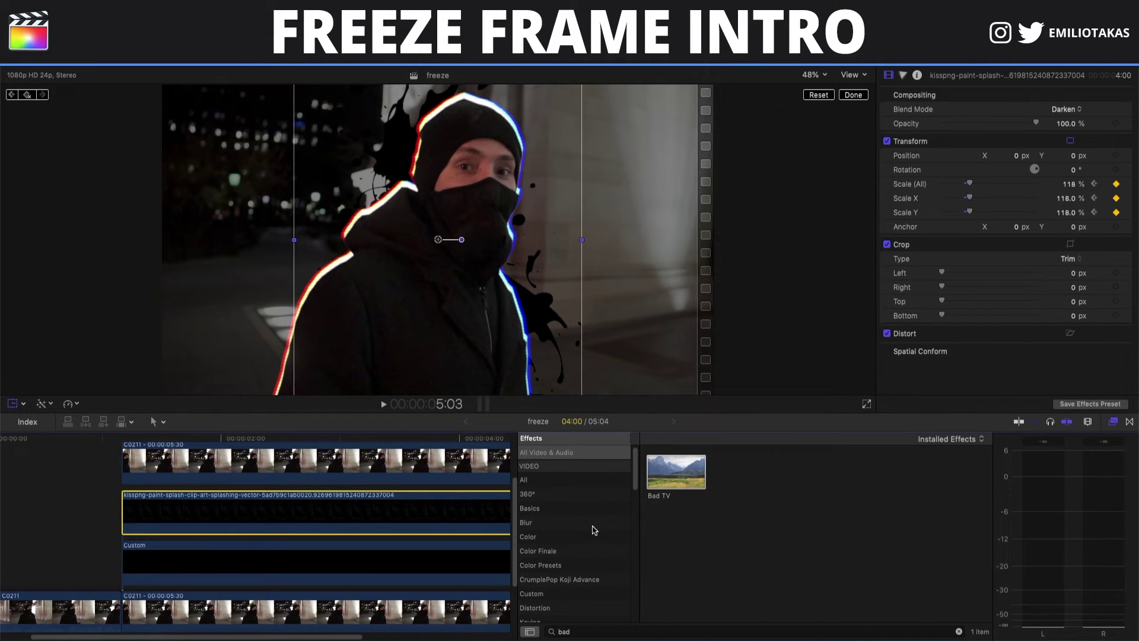
pyautogui.moveTo(676, 472); pyautogui.dragTo(414, 575)
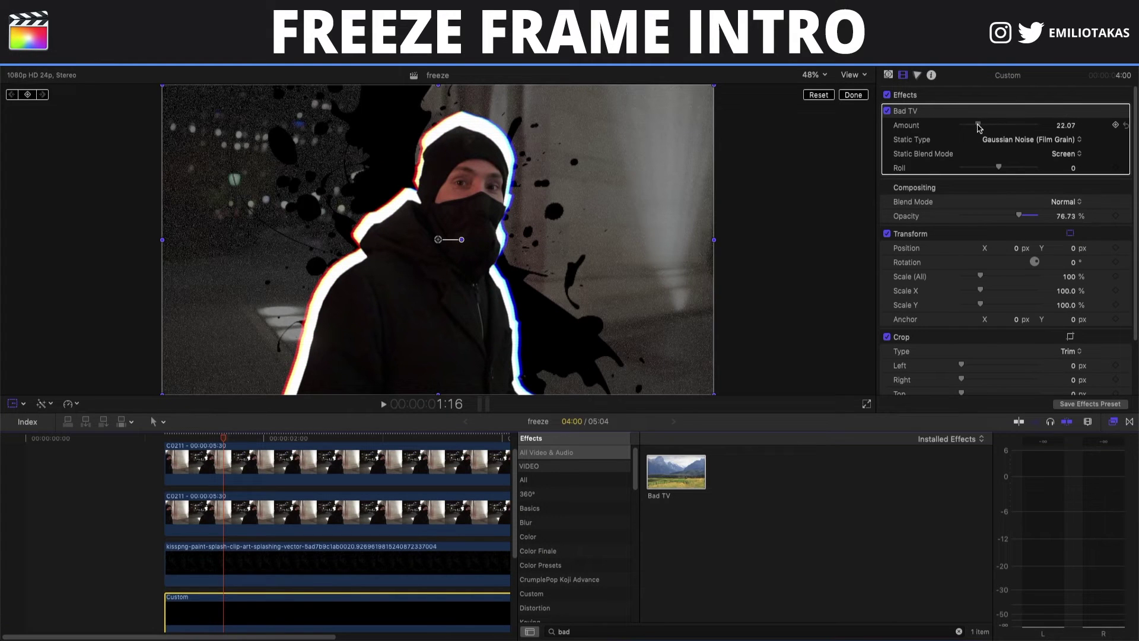
# Lower the Bad TV Amount to 16.82 and set Static Type to TV static
pyautogui.moveTo(978, 128); pyautogui.dragTo(966, 130)
pyautogui.click(1000, 143)
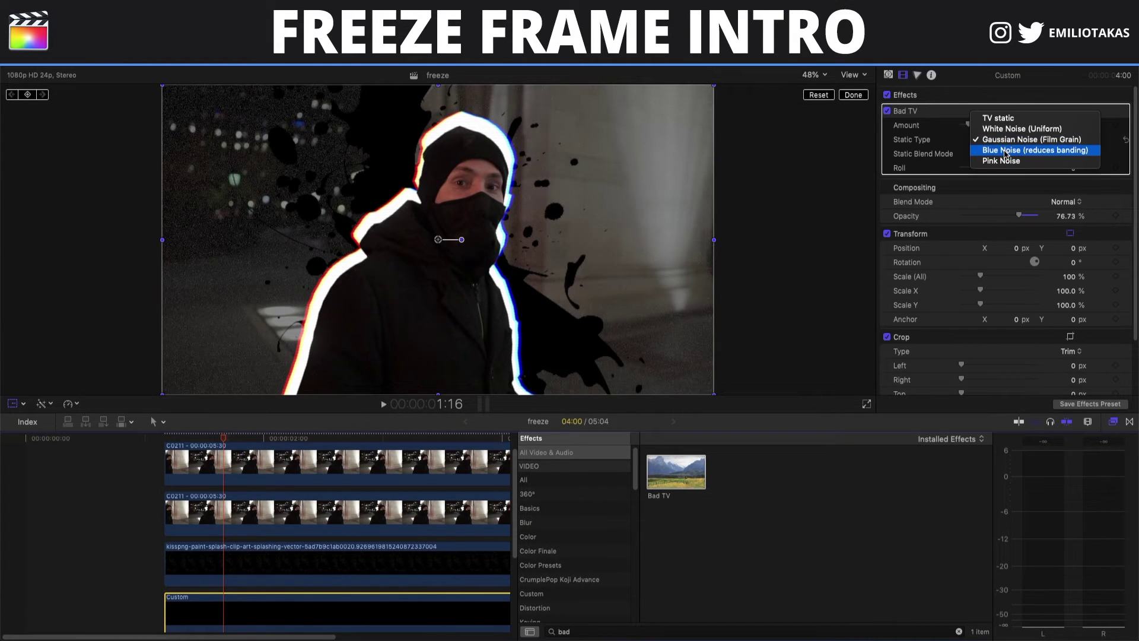
pyautogui.click(1003, 132)
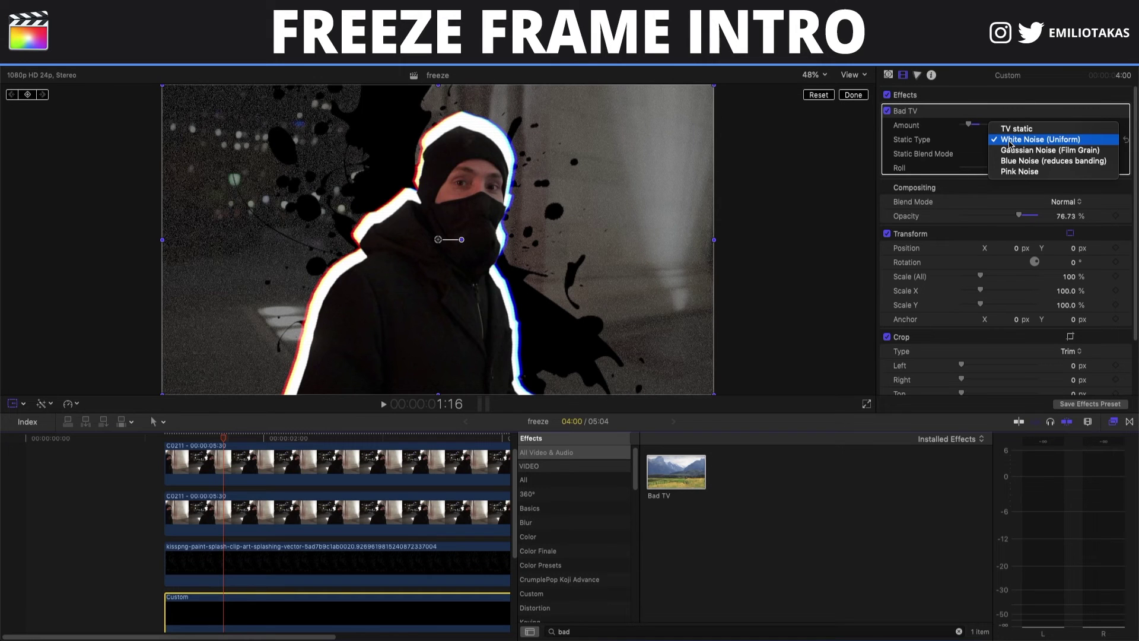
pyautogui.click(1010, 128)
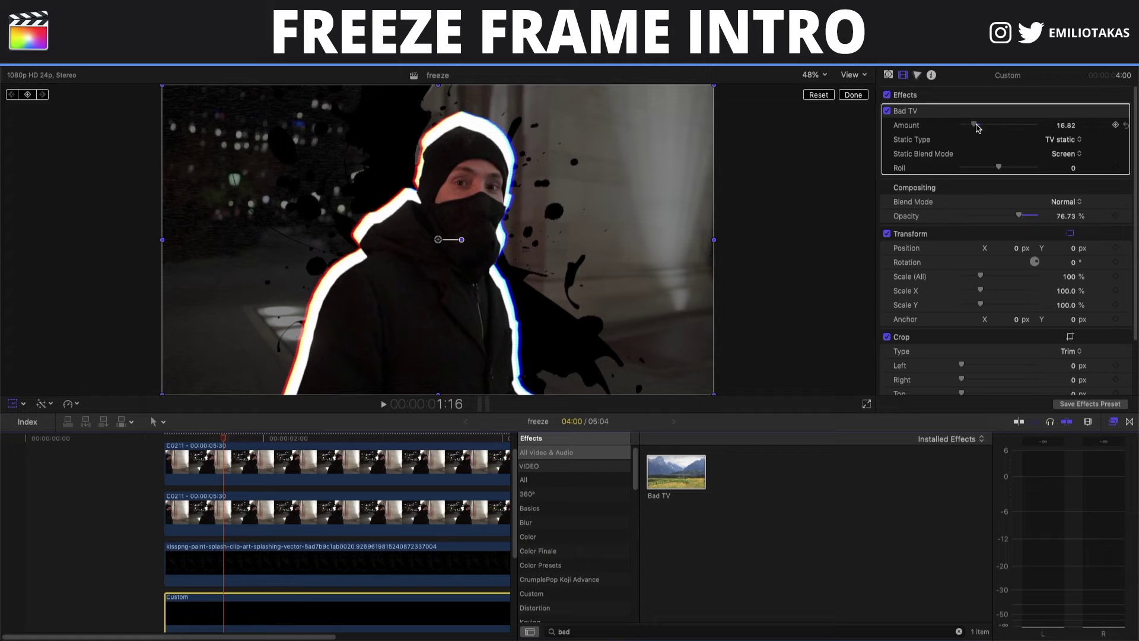
# Preview the intro playback, then close the Effects browser
pyautogui.click(155, 439)
pyautogui.press('space')
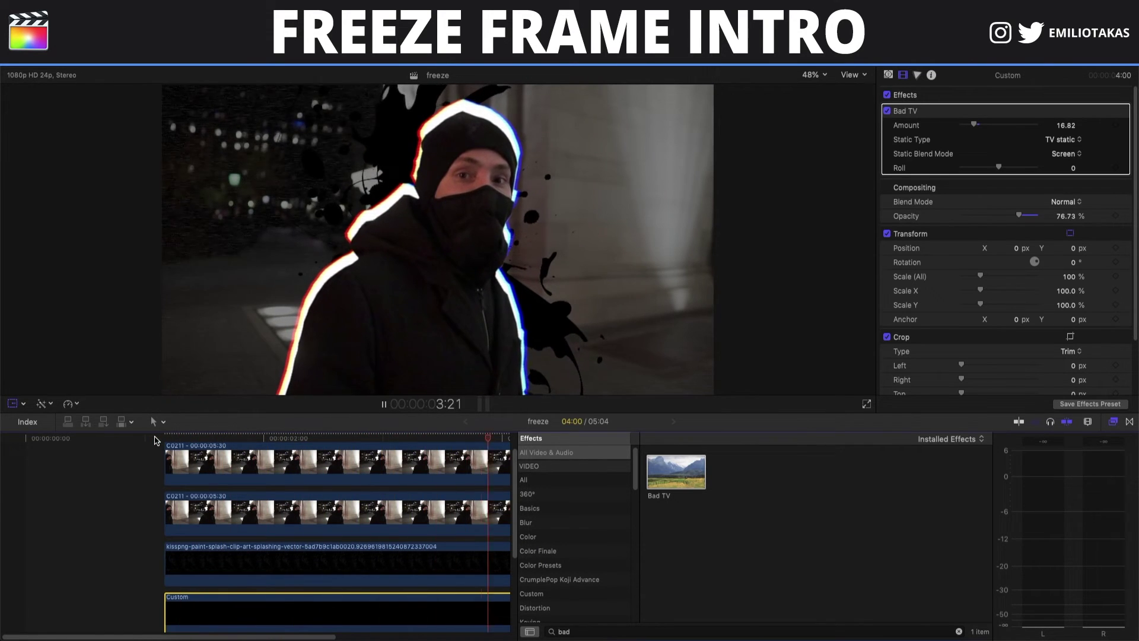
pyautogui.press('space')
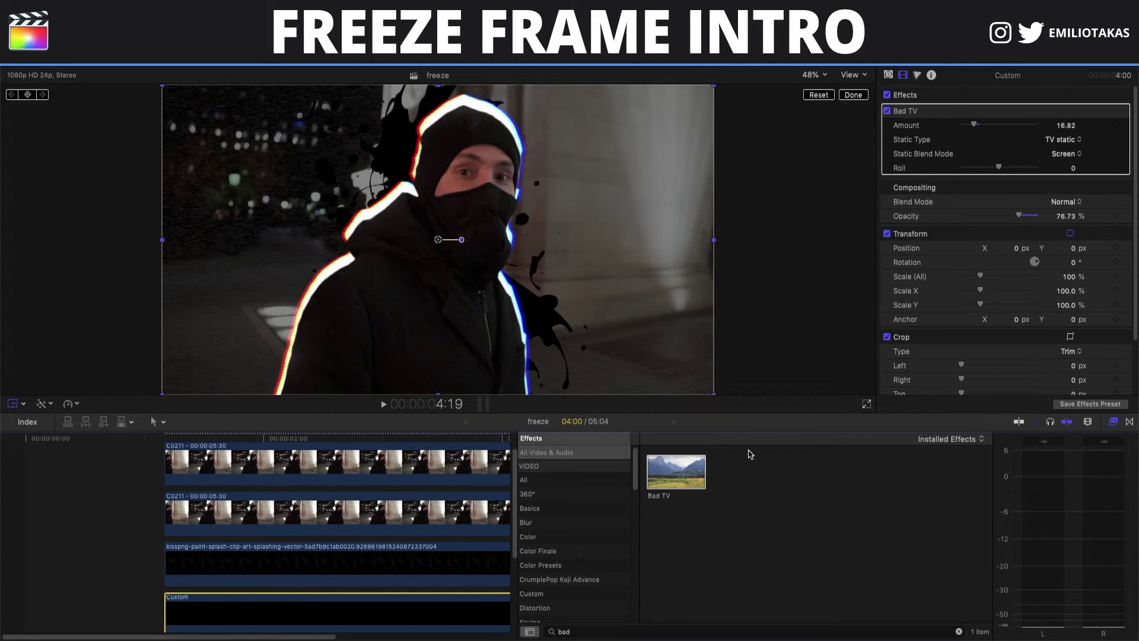
pyautogui.click(1115, 422)
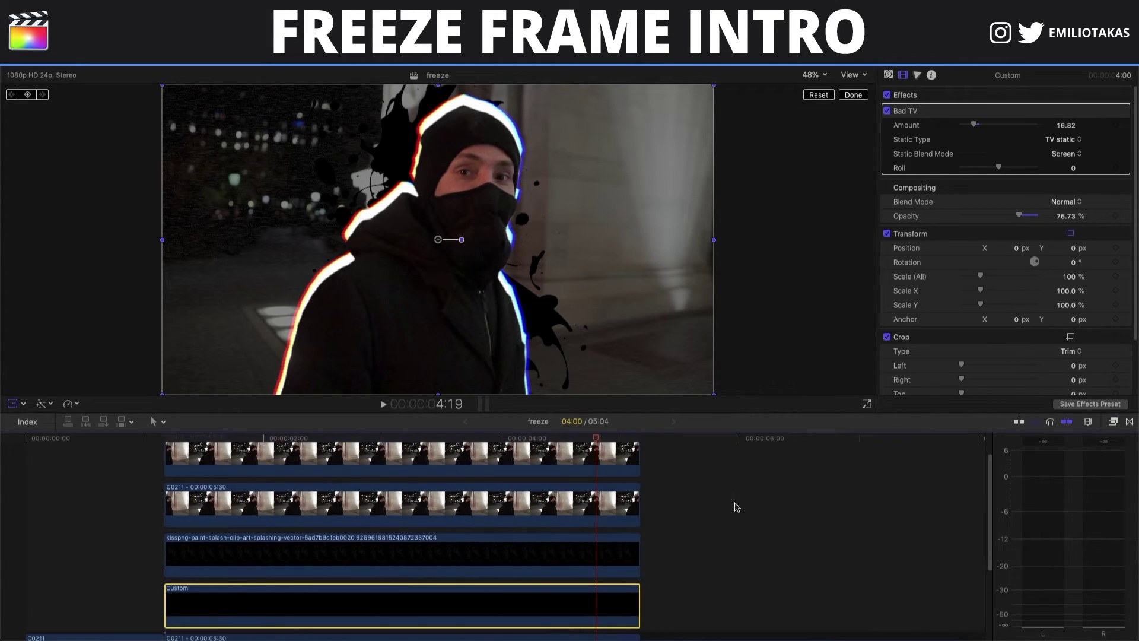
pyautogui.scroll(2, 734, 507)
# Add a Basic Title above the clips, trimmed to end with them
pyautogui.click(178, 459)
pyautogui.hotkey('ctrl', 't')
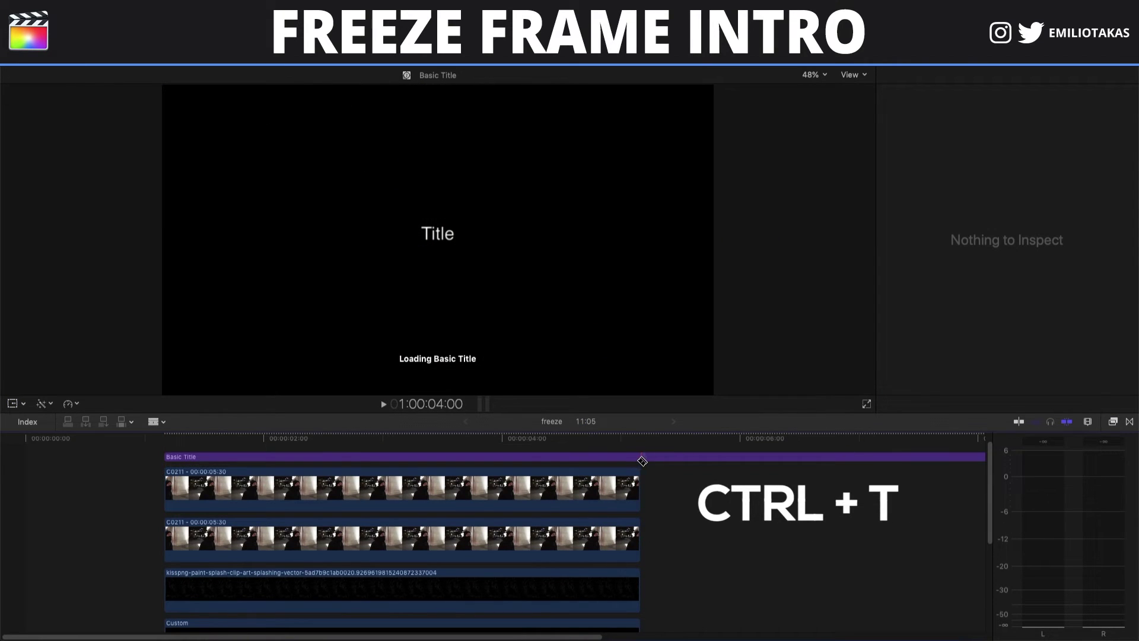
pyautogui.hotkey('alt', ']')
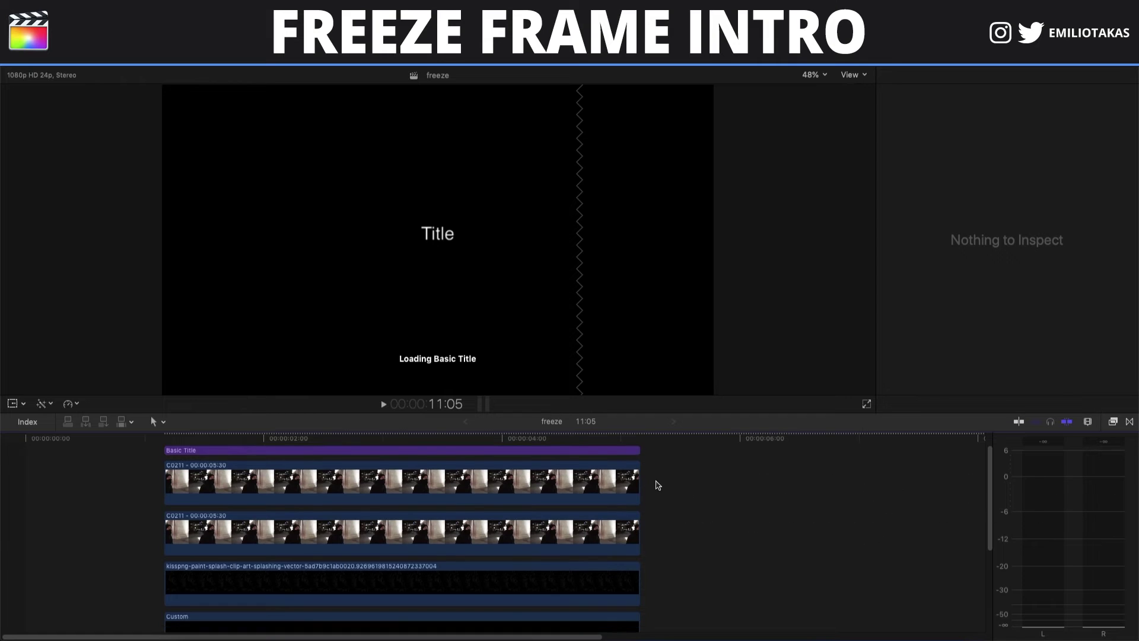
pyautogui.scroll(-3, 686, 564)
pyautogui.scroll(3, 686, 589)
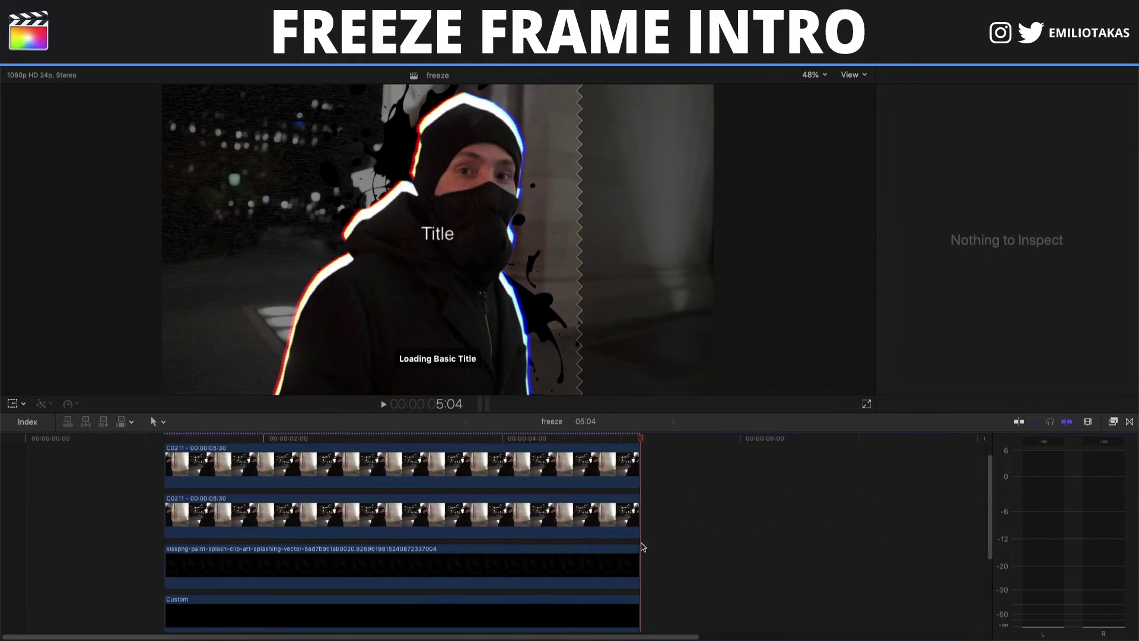
pyautogui.scroll(2, 641, 541)
# Edit the title text to read TED in a large brush-style font
pyautogui.click(258, 474)
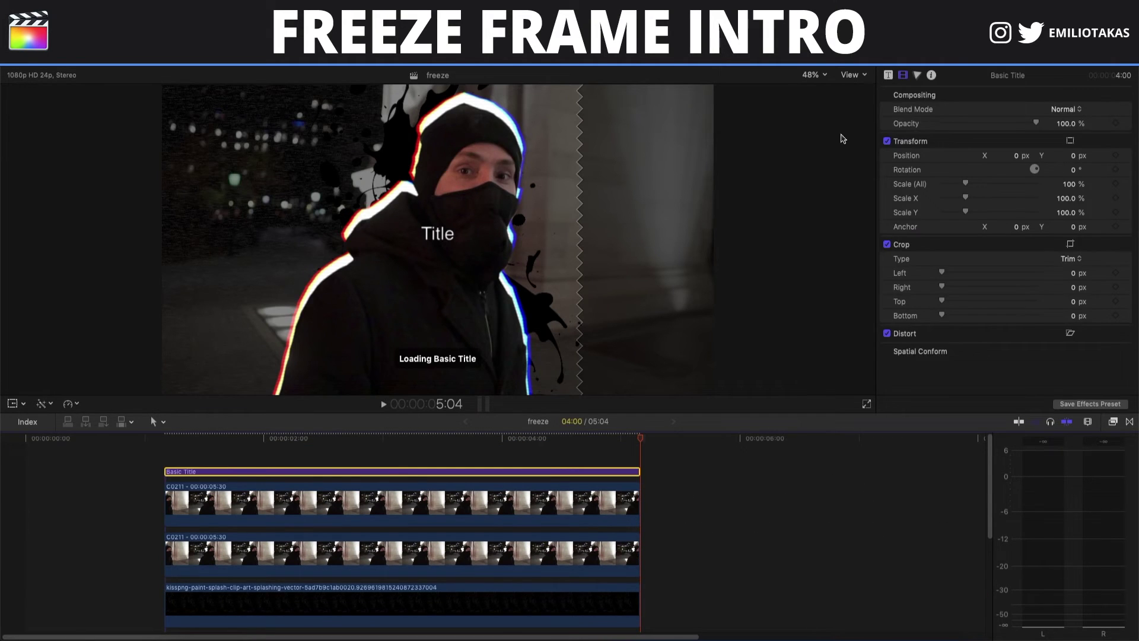
pyautogui.click(901, 78)
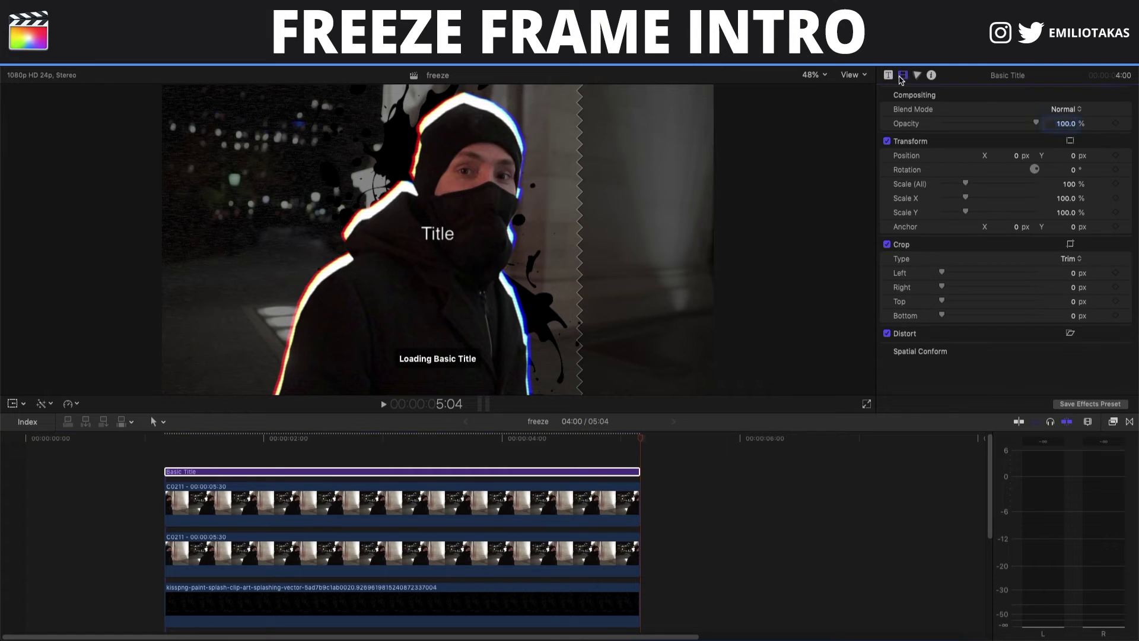
pyautogui.click(443, 476)
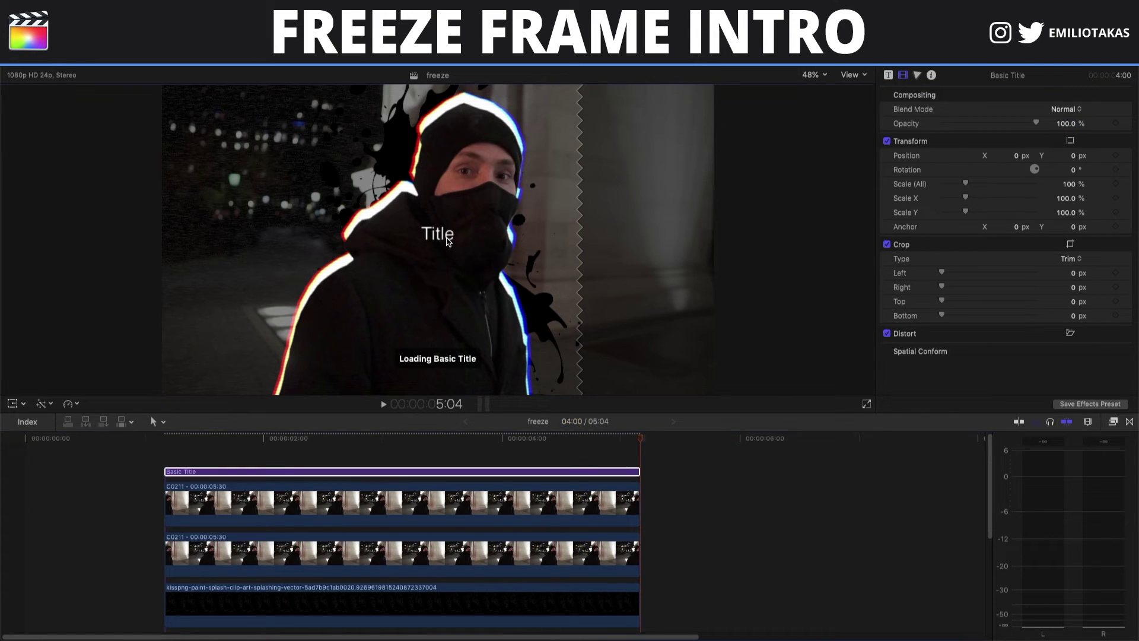
pyautogui.click(890, 75)
pyautogui.click(566, 471)
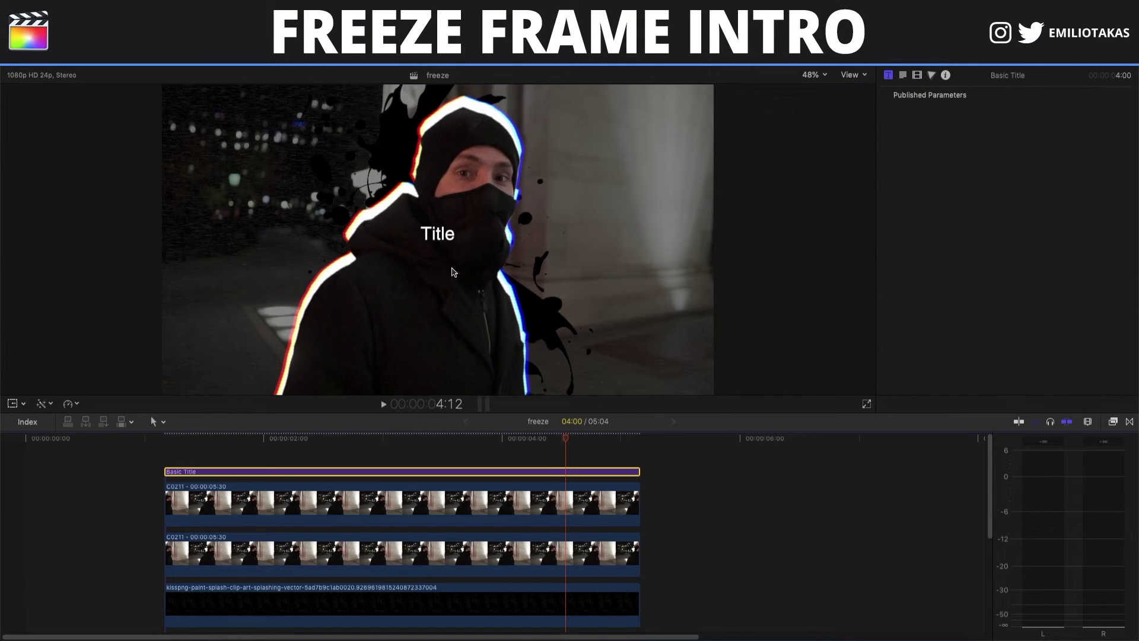
pyautogui.doubleClick(437, 234)
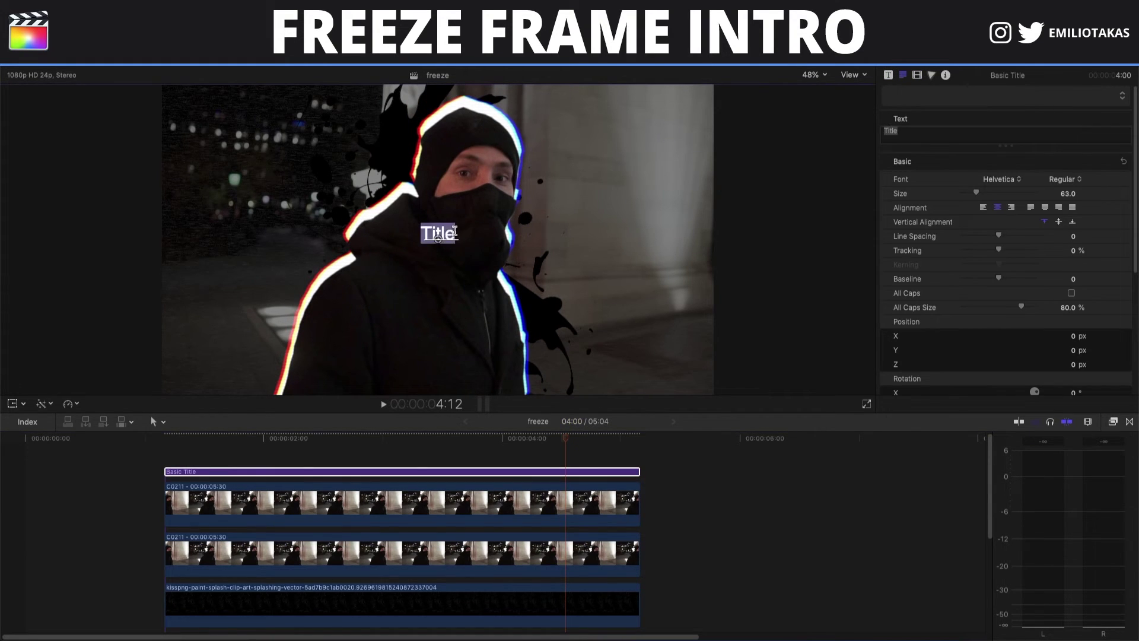
pyautogui.write('TED')
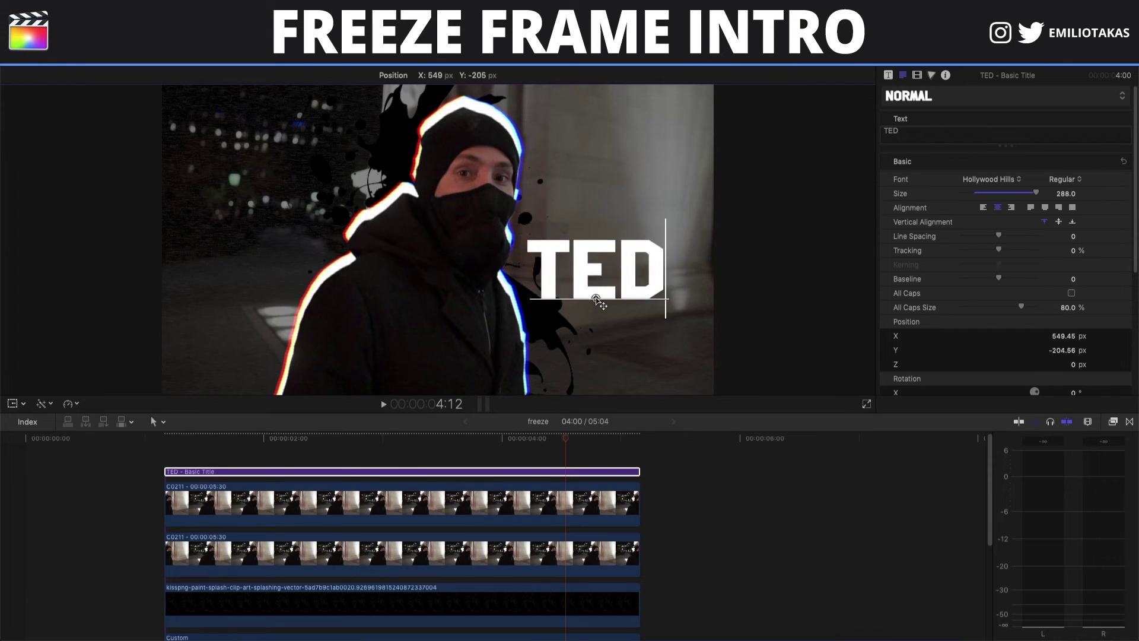
pyautogui.press('Up')
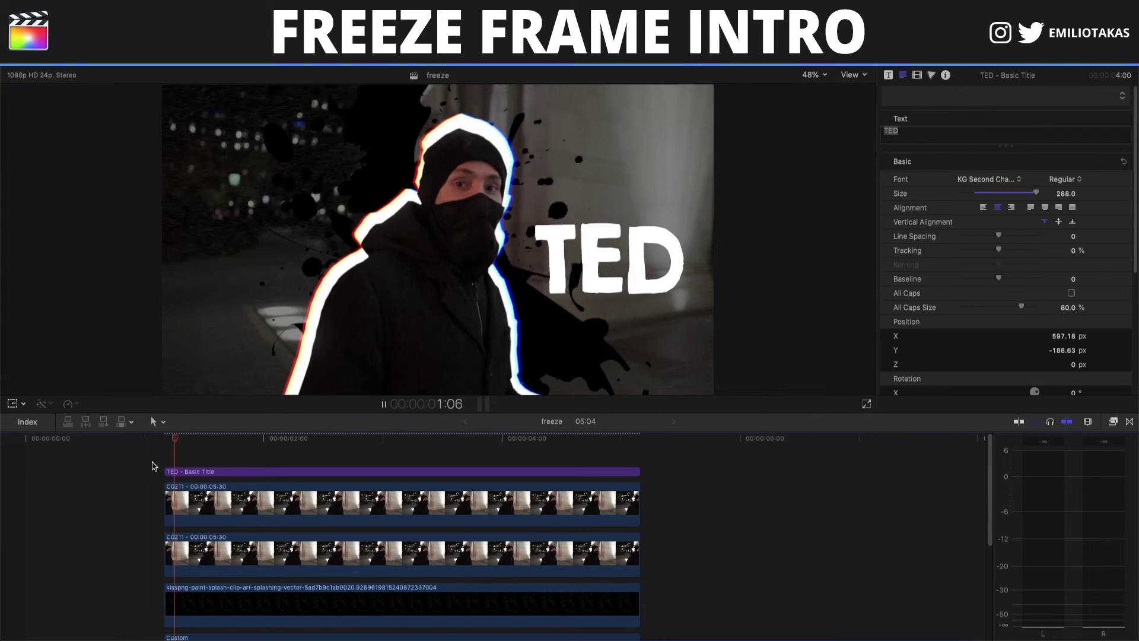
# Tilt TED about -5° and keyframe its position from off the left edge to beside the subject
pyautogui.click(917, 75)
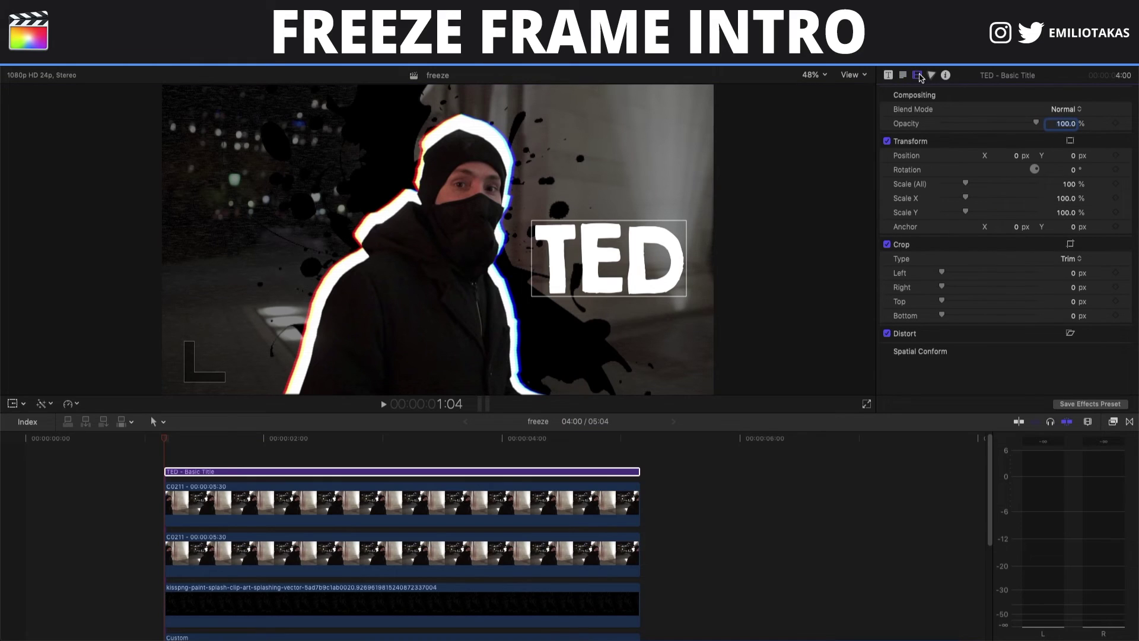
pyautogui.moveTo(1073, 169)
pyautogui.mouseDown()
pyautogui.moveTo(1074, 183)
pyautogui.moveTo(1069, 164)
pyautogui.mouseUp()
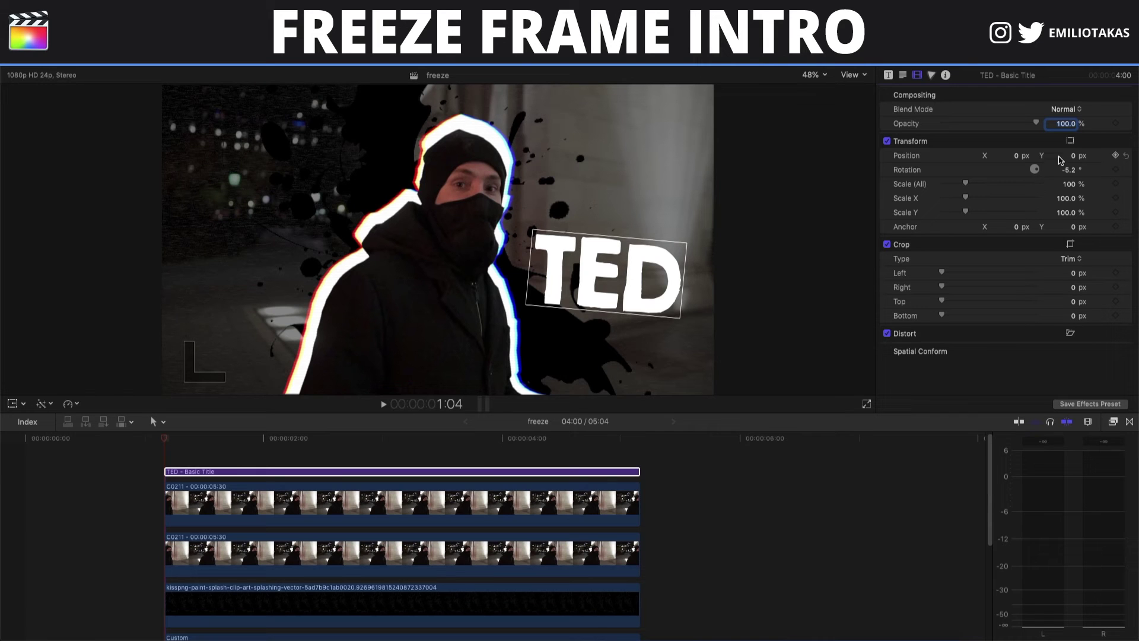
pyautogui.moveTo(1019, 160); pyautogui.dragTo(925, 159)
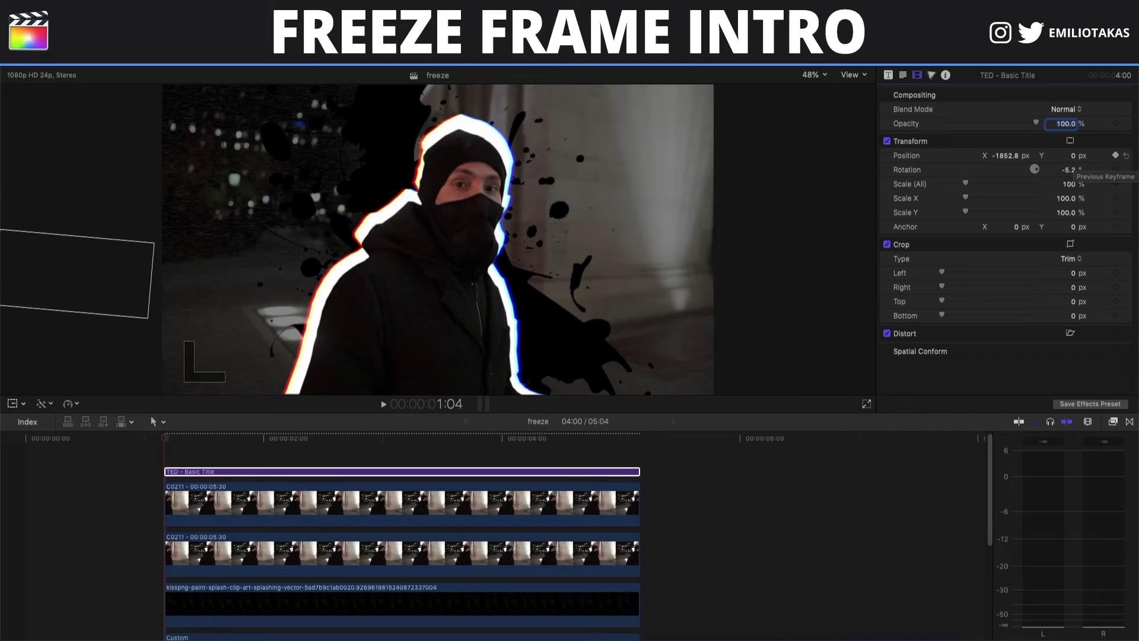
pyautogui.click(208, 442)
pyautogui.moveTo(207, 442); pyautogui.dragTo(223, 442)
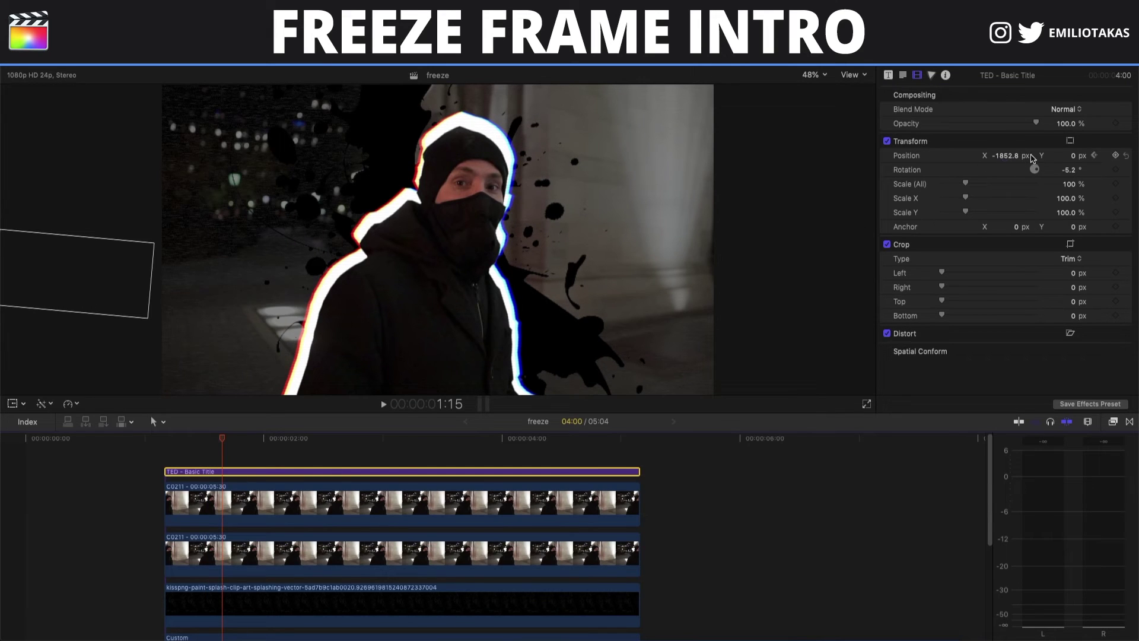
pyautogui.moveTo(1009, 156); pyautogui.dragTo(1094, 156)
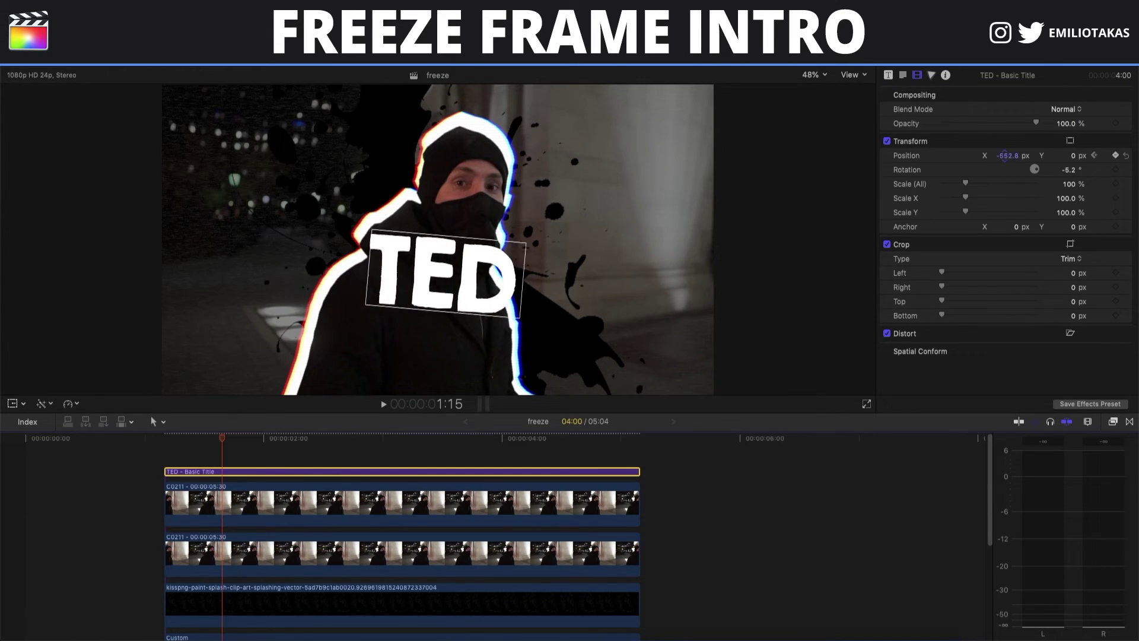
pyautogui.moveTo(1009, 156)
pyautogui.mouseDown()
pyautogui.moveTo(1023, 156)
pyautogui.moveTo(985, 172)
pyautogui.mouseUp()
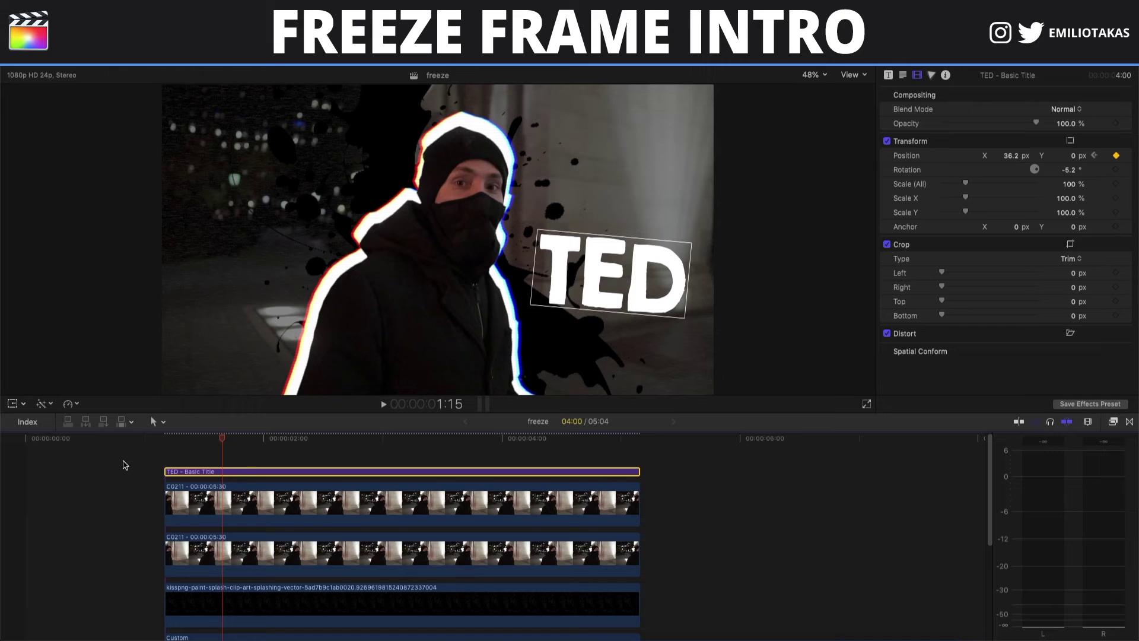
# Move the TED title below the second C0211 clip and preview the animation
pyautogui.moveTo(187, 482); pyautogui.dragTo(190, 571)
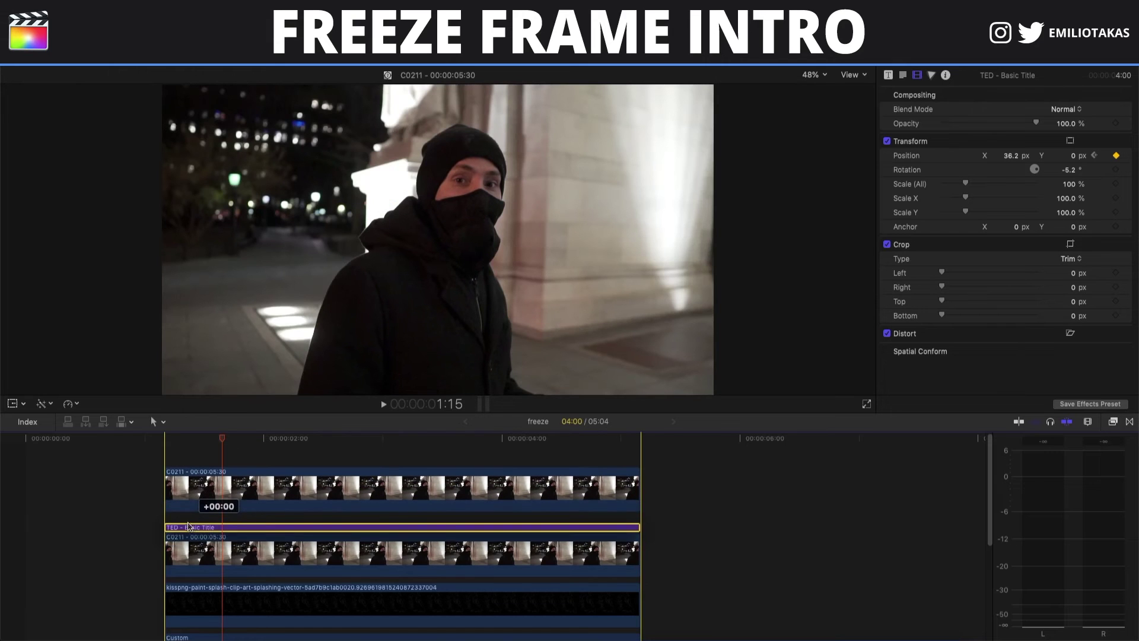
pyautogui.click(136, 539)
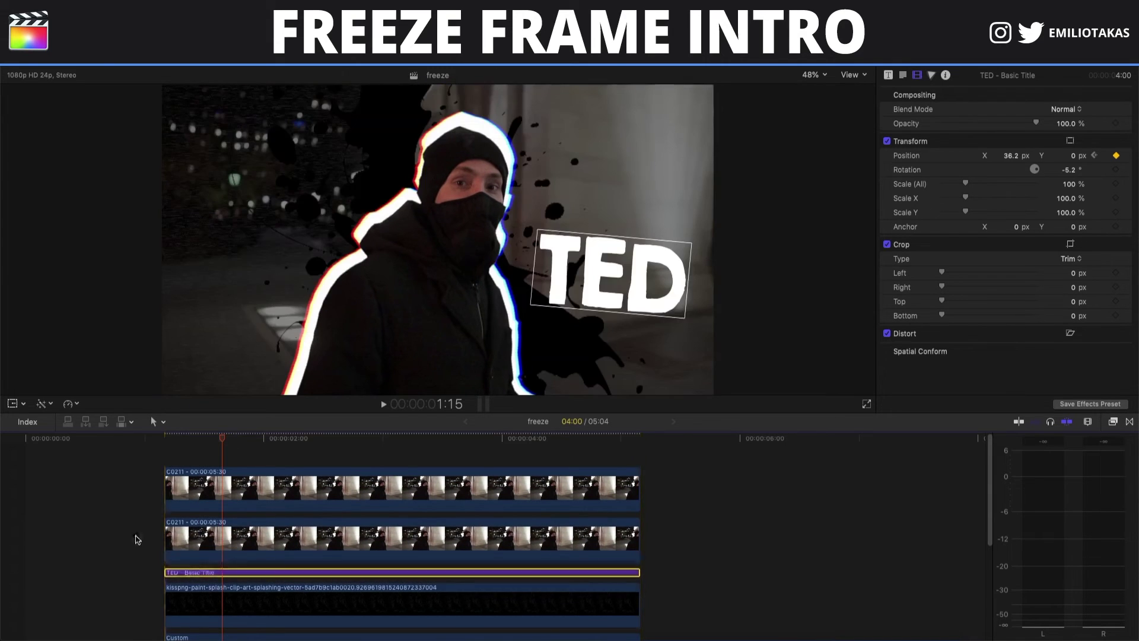
pyautogui.press('space')
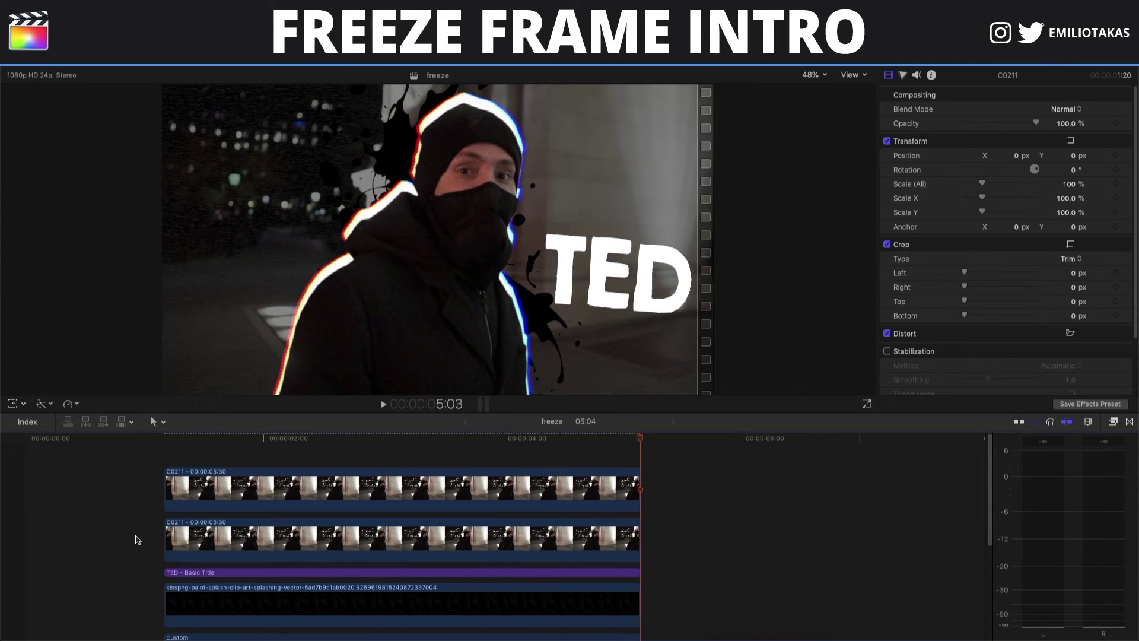
# Replay the intro from near the start, then add a new Basic Title
pyautogui.click(135, 538)
pyautogui.click(128, 539)
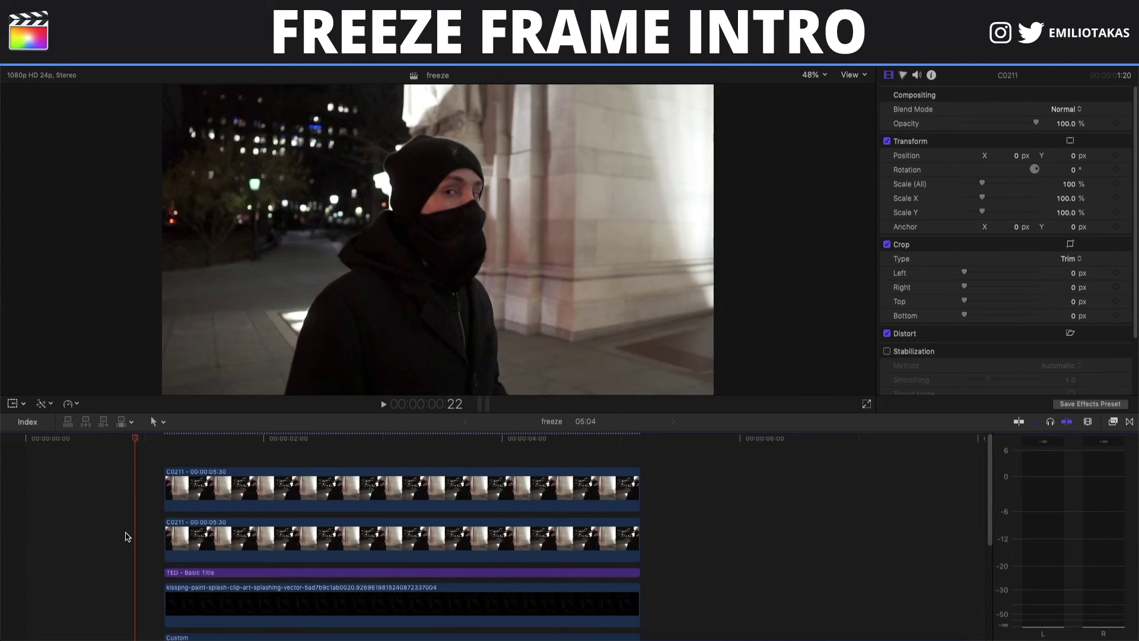
pyautogui.press('space')
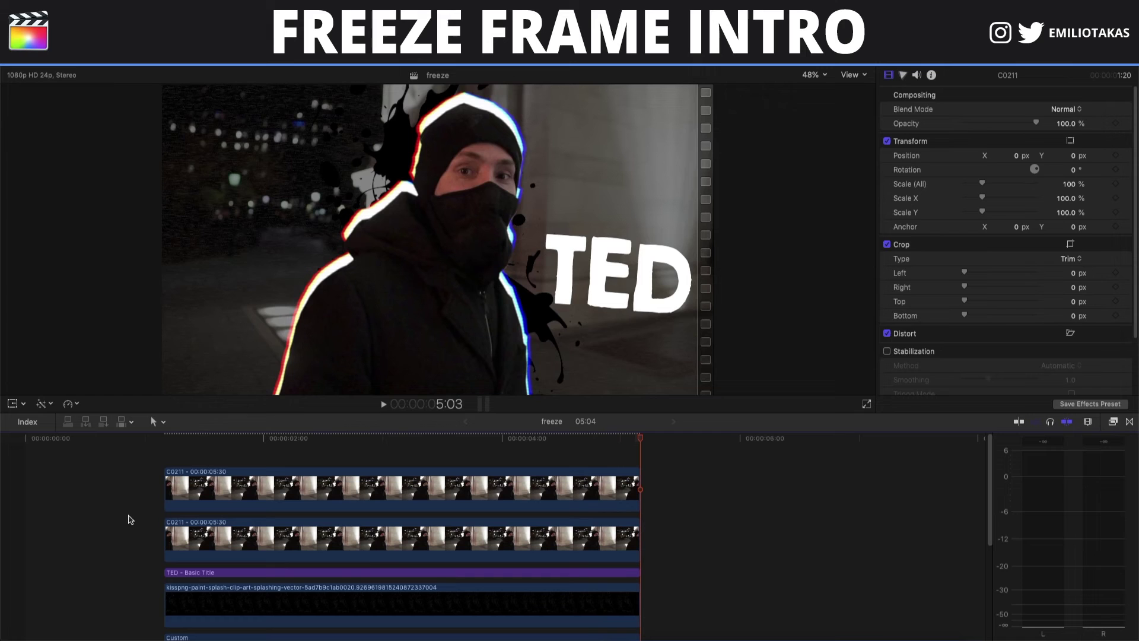
pyautogui.hotkey('ctrl', 't')
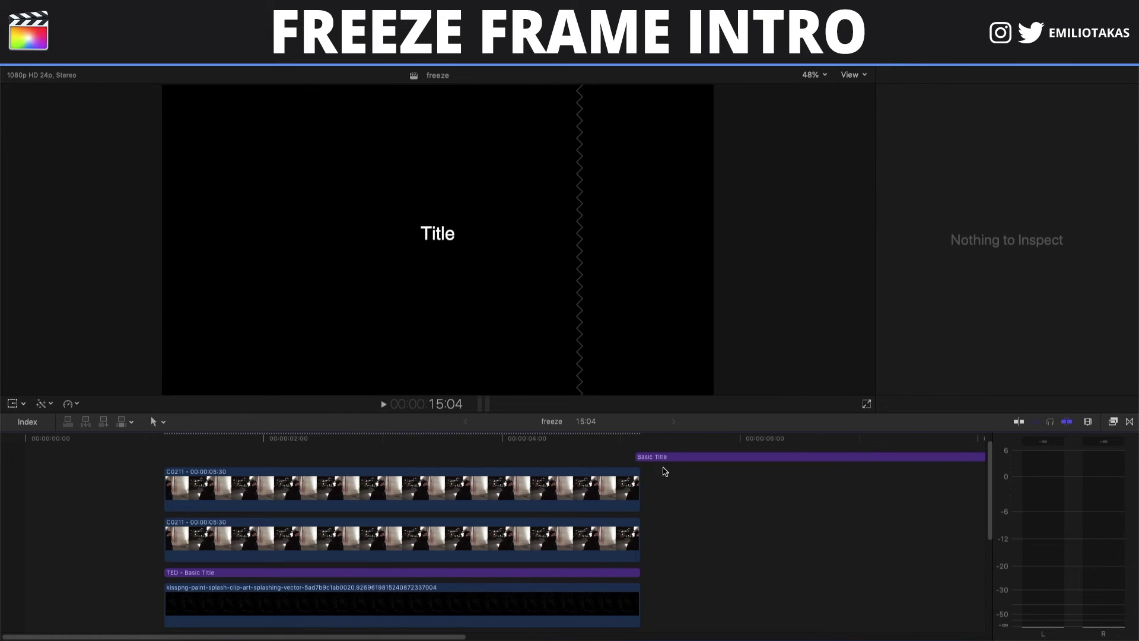
# Move the new title over the intro clips and change its text to 'Starring'
pyautogui.moveTo(676, 460); pyautogui.dragTo(211, 460)
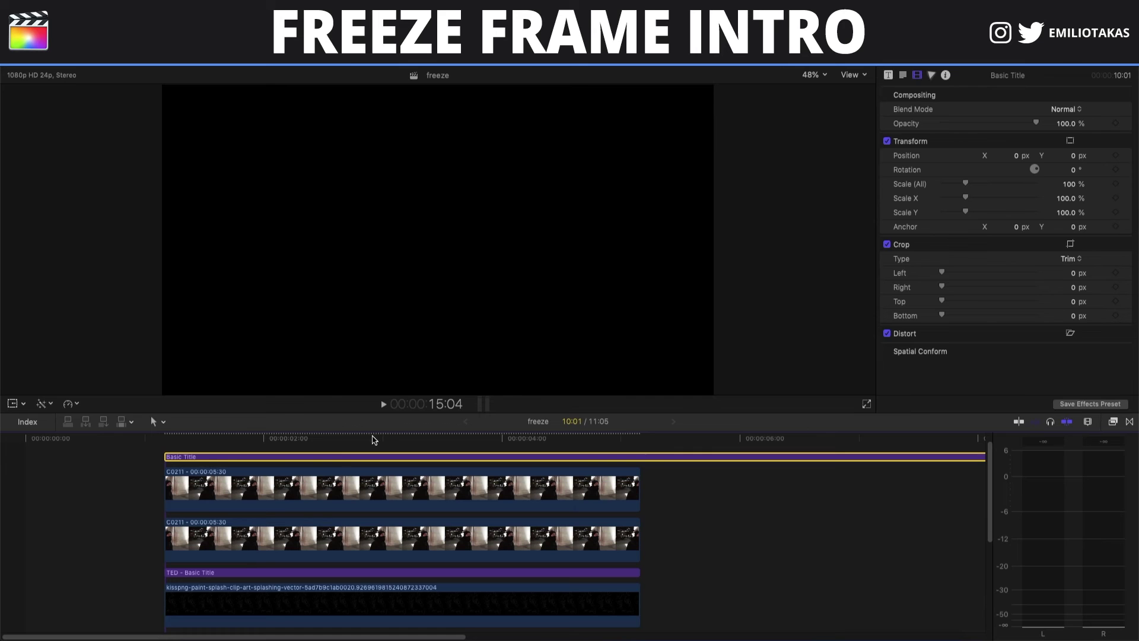
pyautogui.click(373, 438)
pyautogui.doubleClick(437, 234)
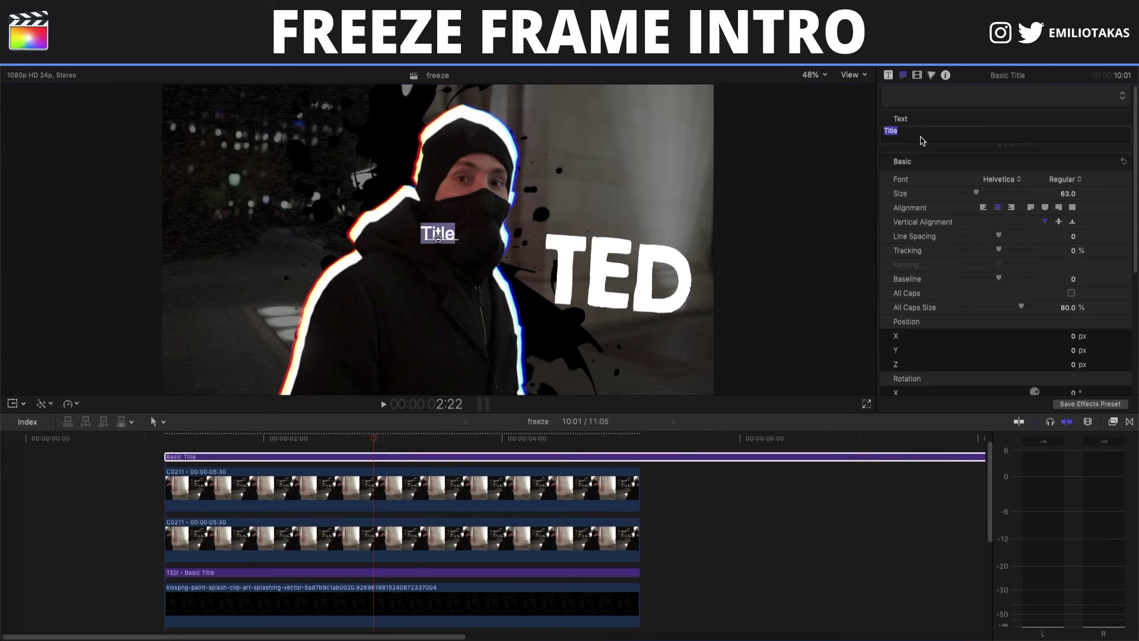
pyautogui.write('Starring')
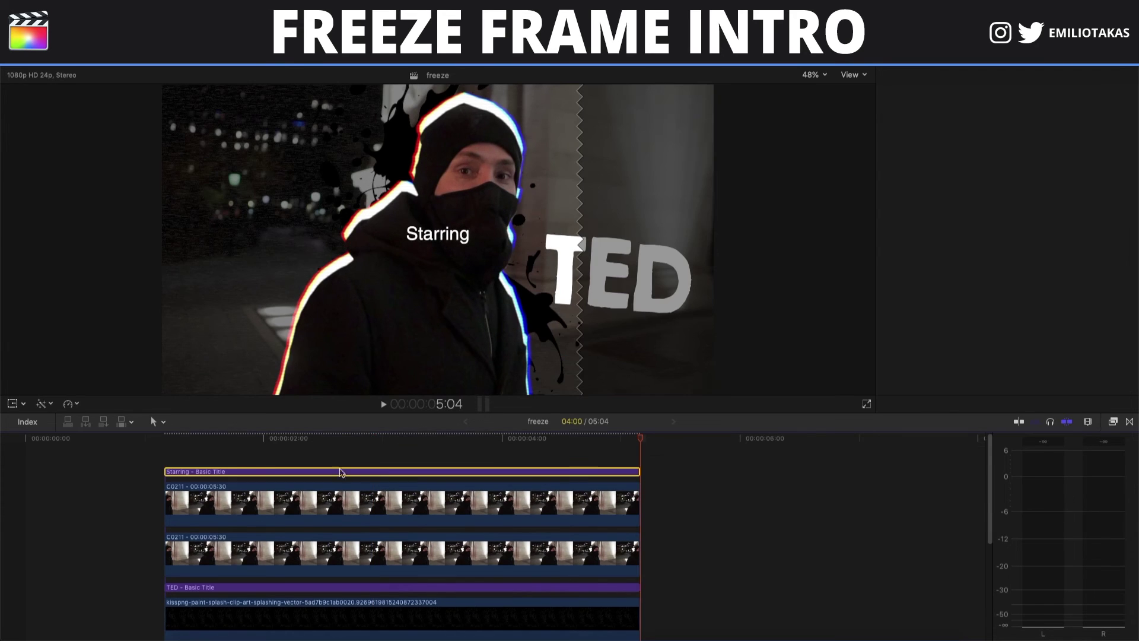
pyautogui.click(186, 473)
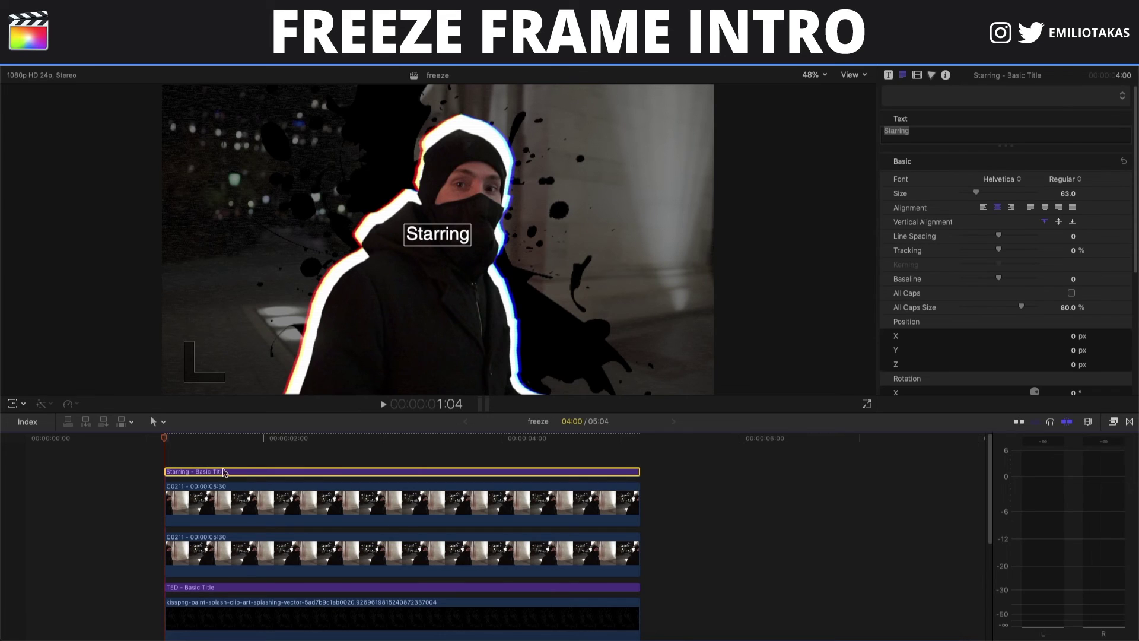
pyautogui.click(917, 75)
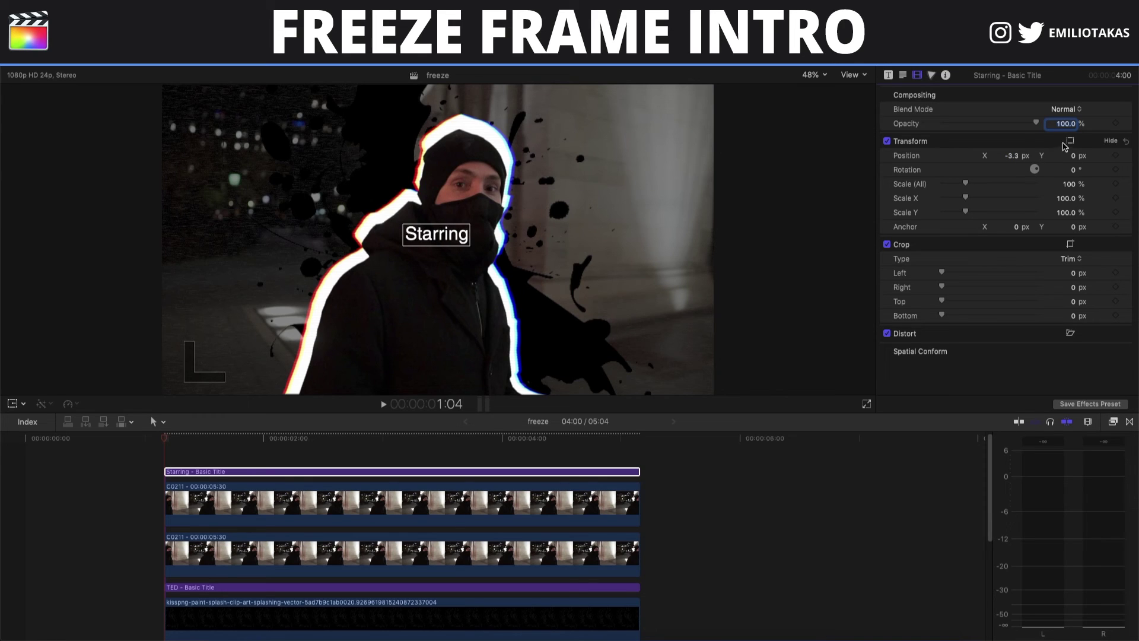
# Keyframe Starring's starting position off-screen using the on-screen transform handles
pyautogui.click(1068, 142)
pyautogui.moveTo(437, 243); pyautogui.dragTo(603, 80)
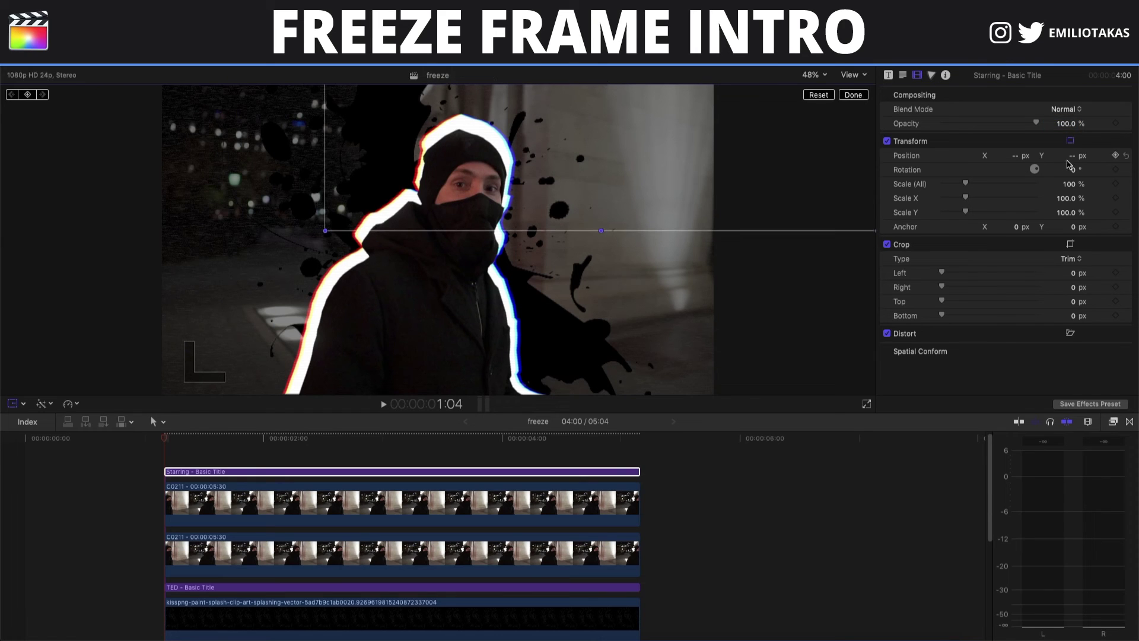
pyautogui.click(1116, 156)
# A few frames later, place Starring just above the TED title
pyautogui.moveTo(228, 442); pyautogui.dragTo(223, 443)
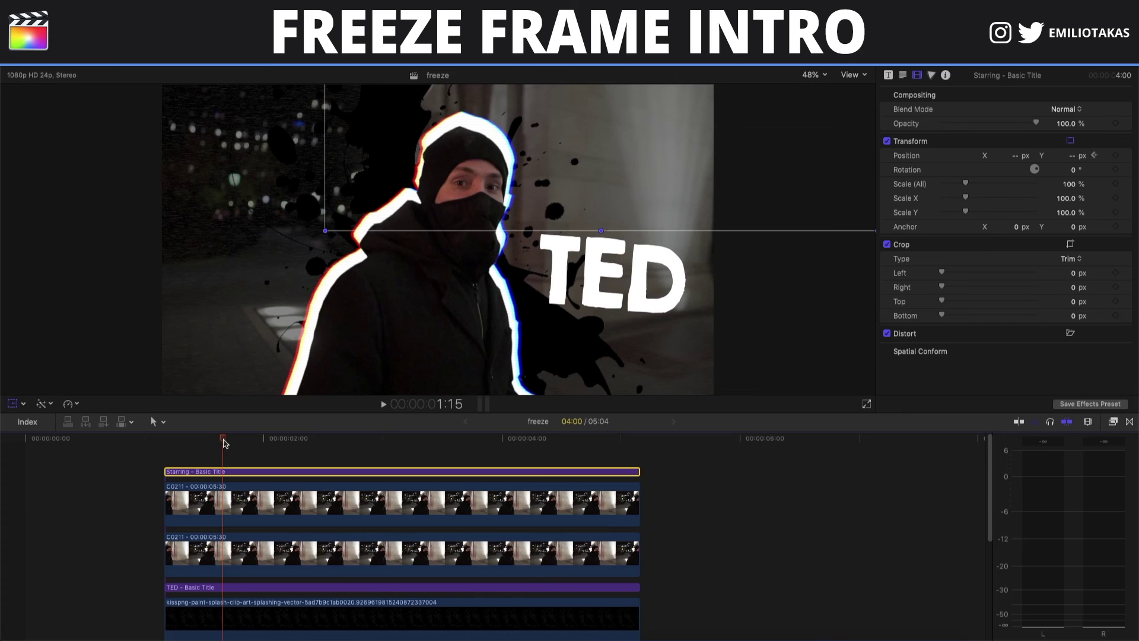
pyautogui.click(228, 442)
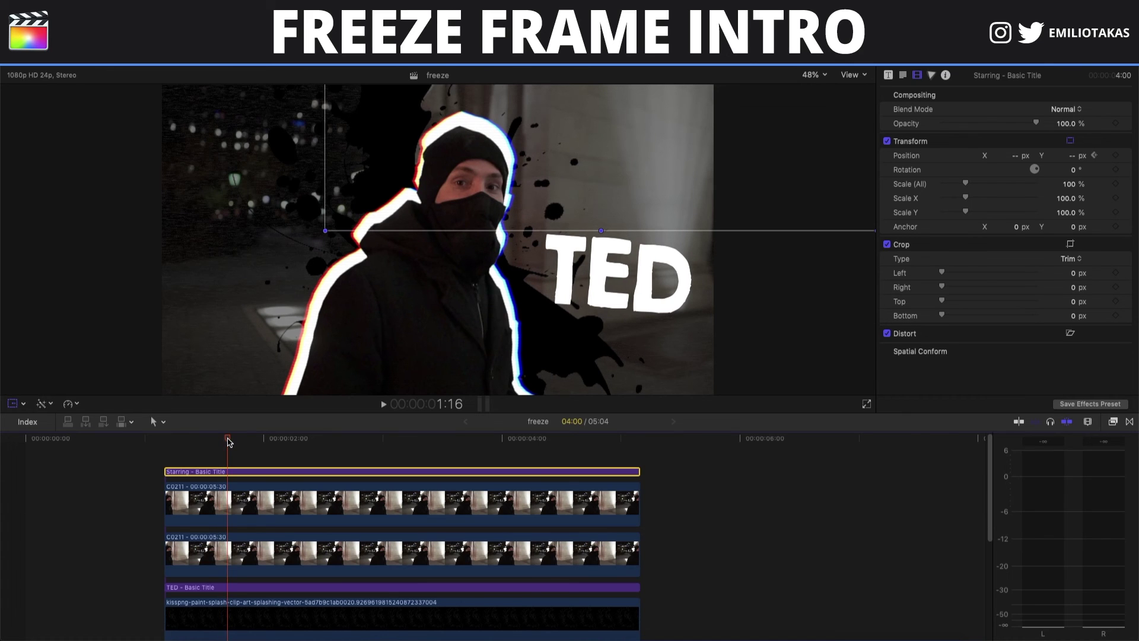
pyautogui.press('End')
pyautogui.press('space')
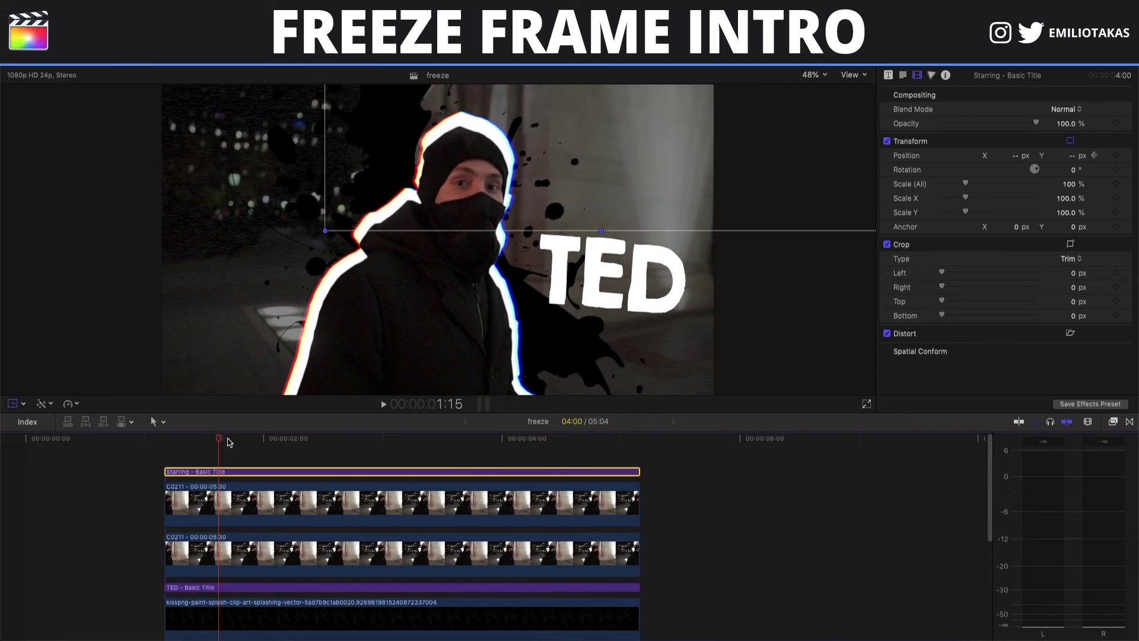
pyautogui.press('Left')
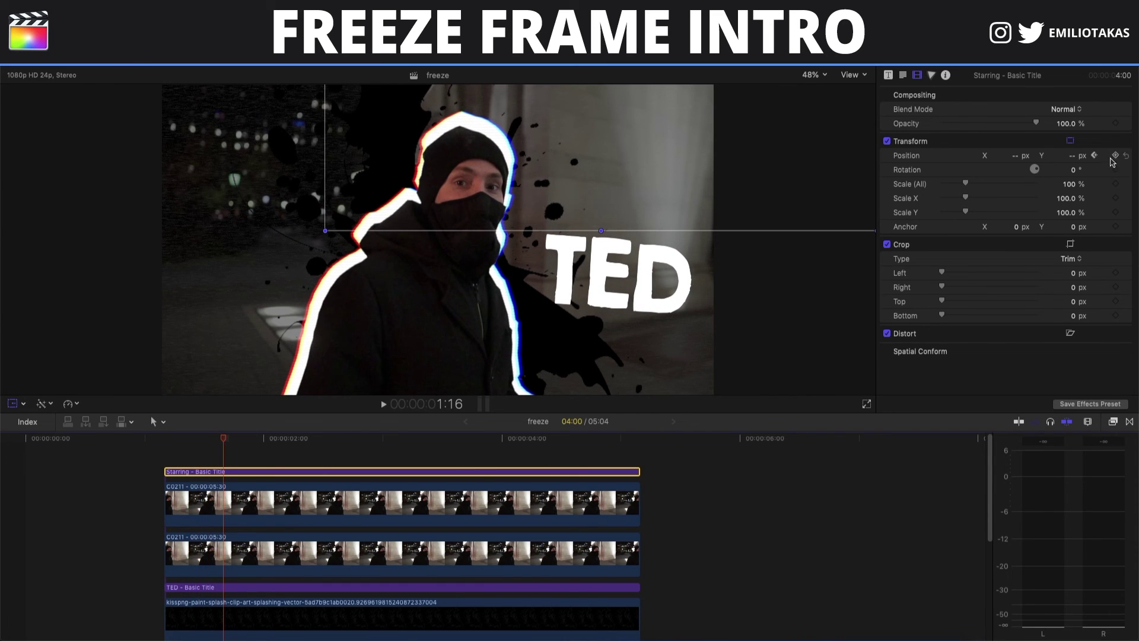
pyautogui.moveTo(615, 108)
pyautogui.mouseDown()
pyautogui.moveTo(618, 257)
pyautogui.moveTo(634, 256)
pyautogui.mouseUp()
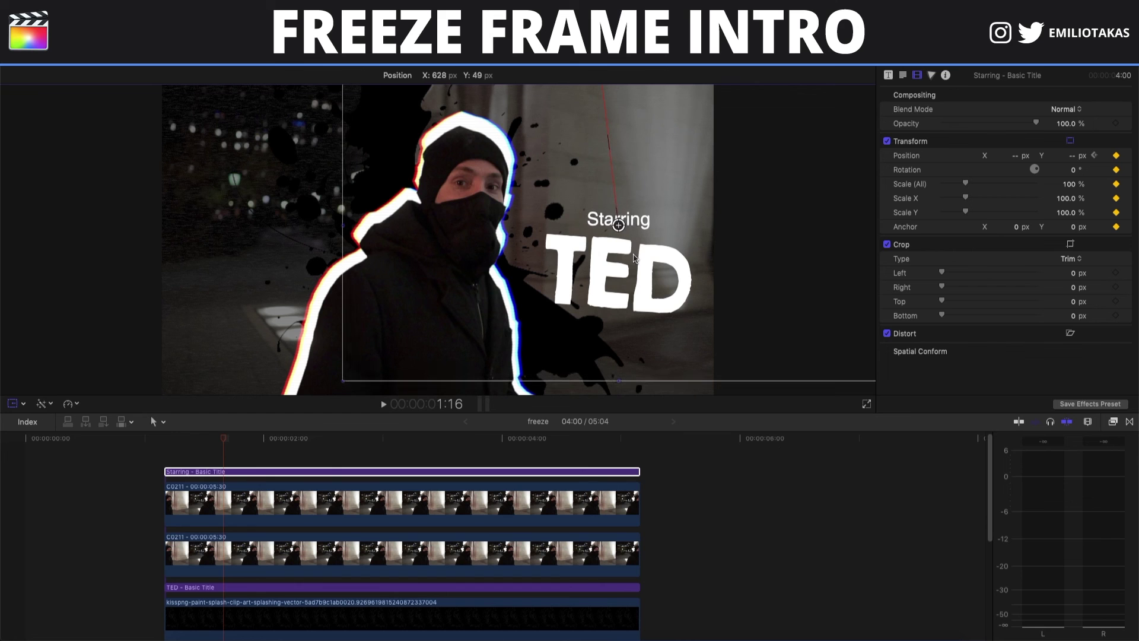
pyautogui.moveTo(635, 256); pyautogui.dragTo(632, 258)
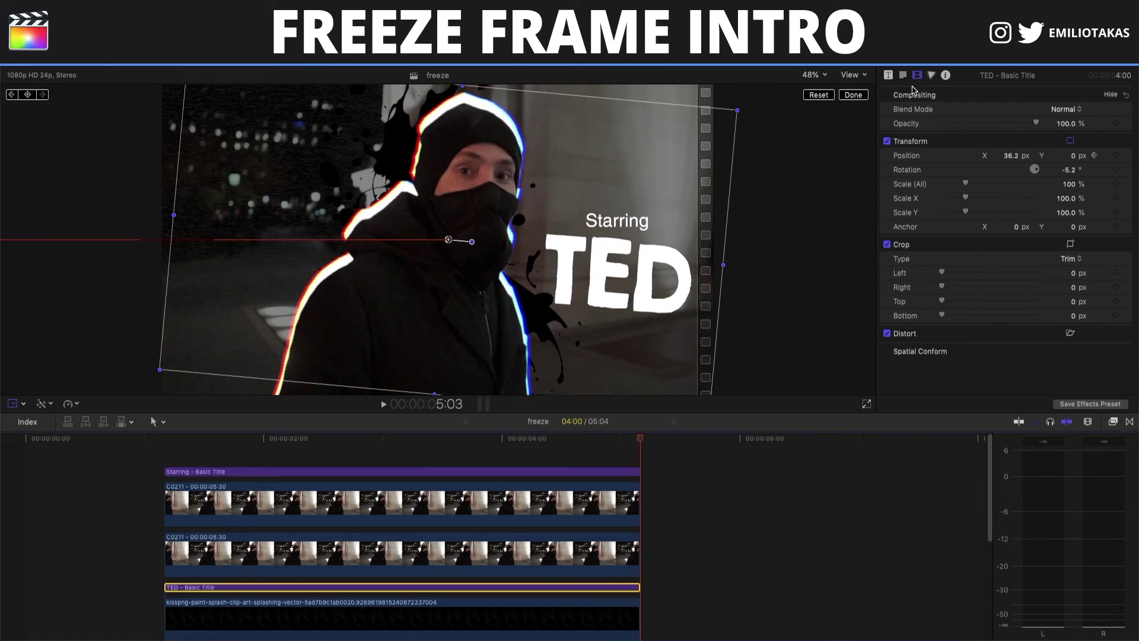
# Turn on Drop Shadow for the TED and Starring titles and play back the intro
pyautogui.click(902, 76)
pyautogui.scroll(-3, 927, 203)
pyautogui.scroll(-3, 927, 203)
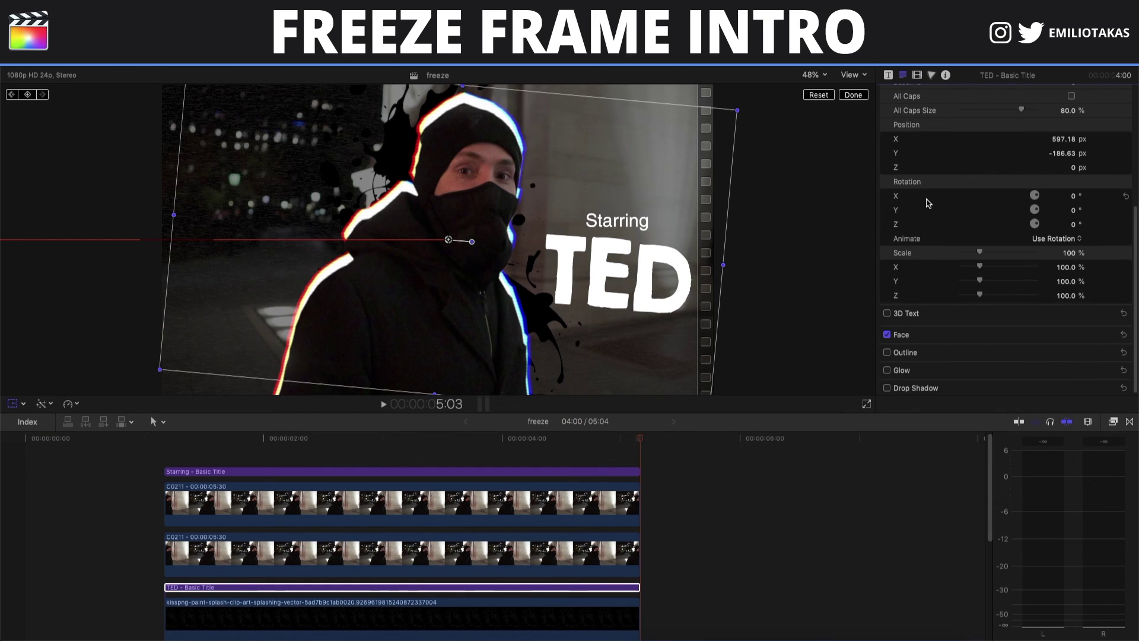
pyautogui.click(886, 389)
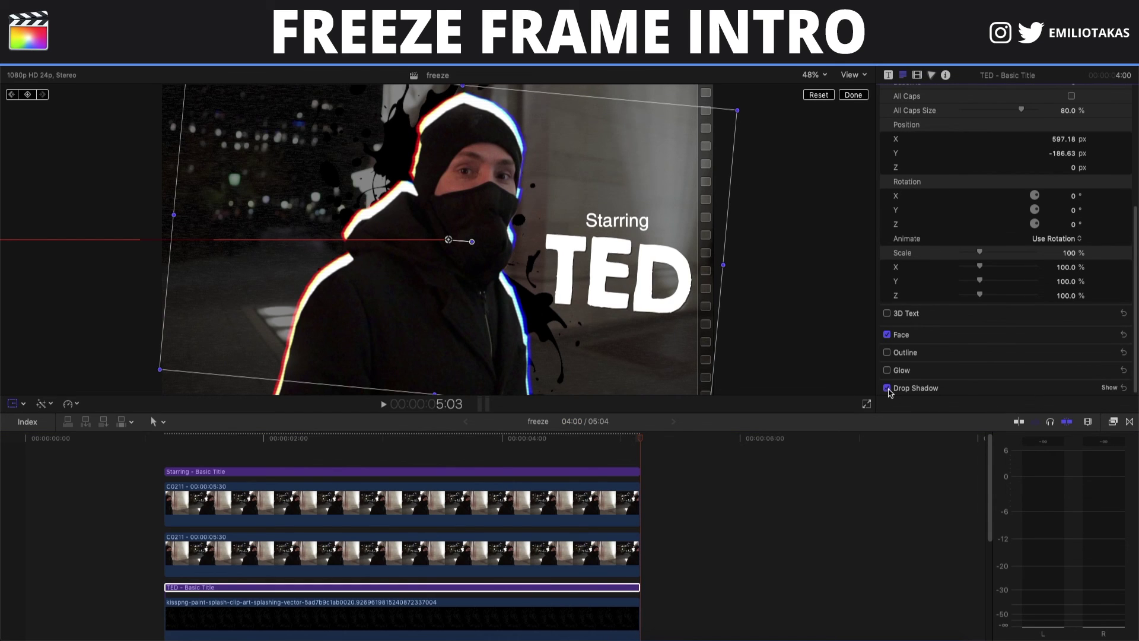
pyautogui.click(510, 472)
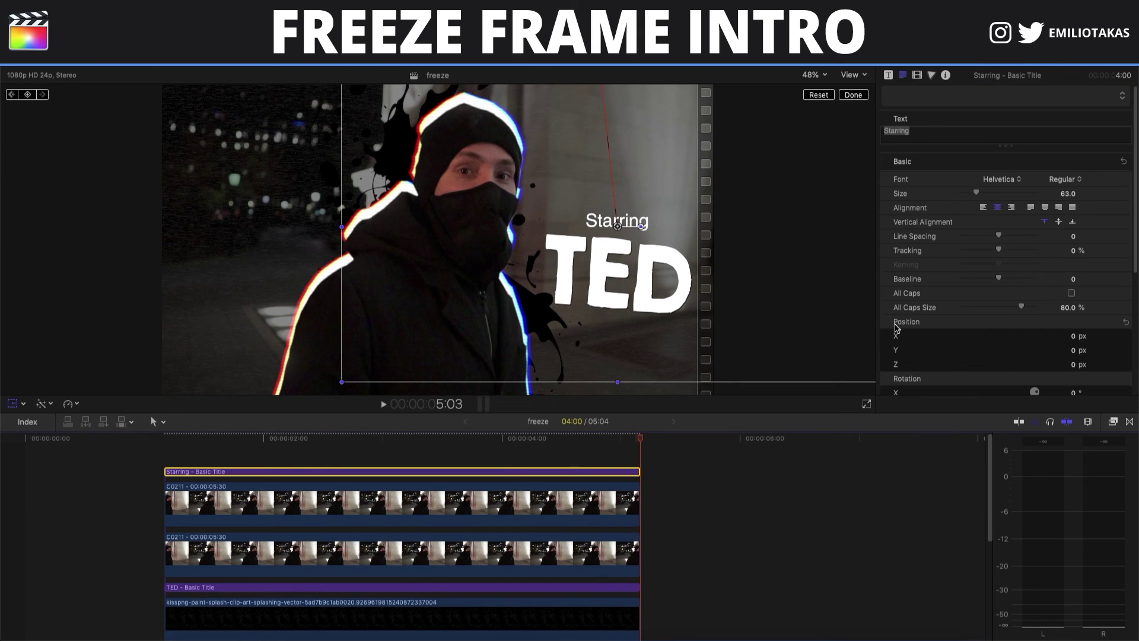
pyautogui.scroll(-3, 902, 327)
pyautogui.scroll(-3, 895, 331)
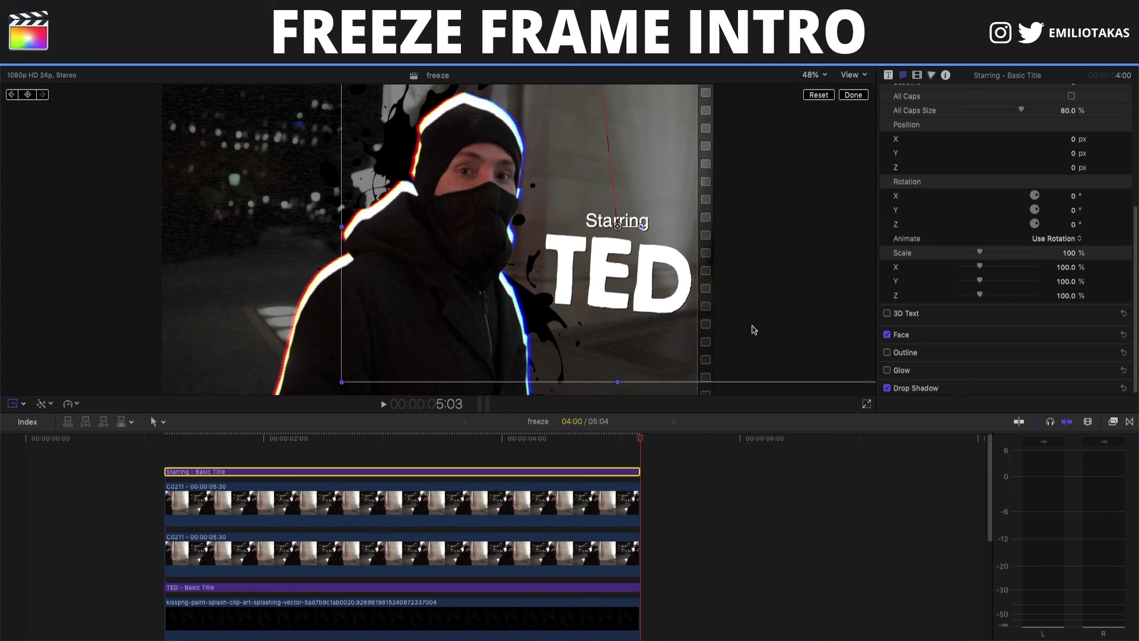
pyautogui.click(120, 462)
pyautogui.press('space')
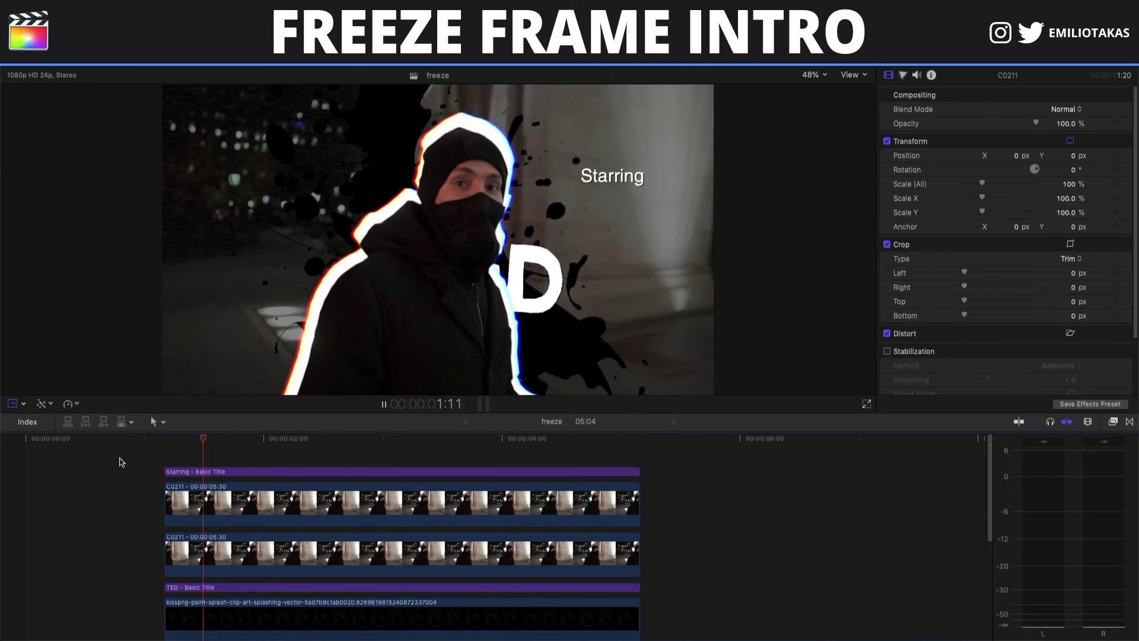